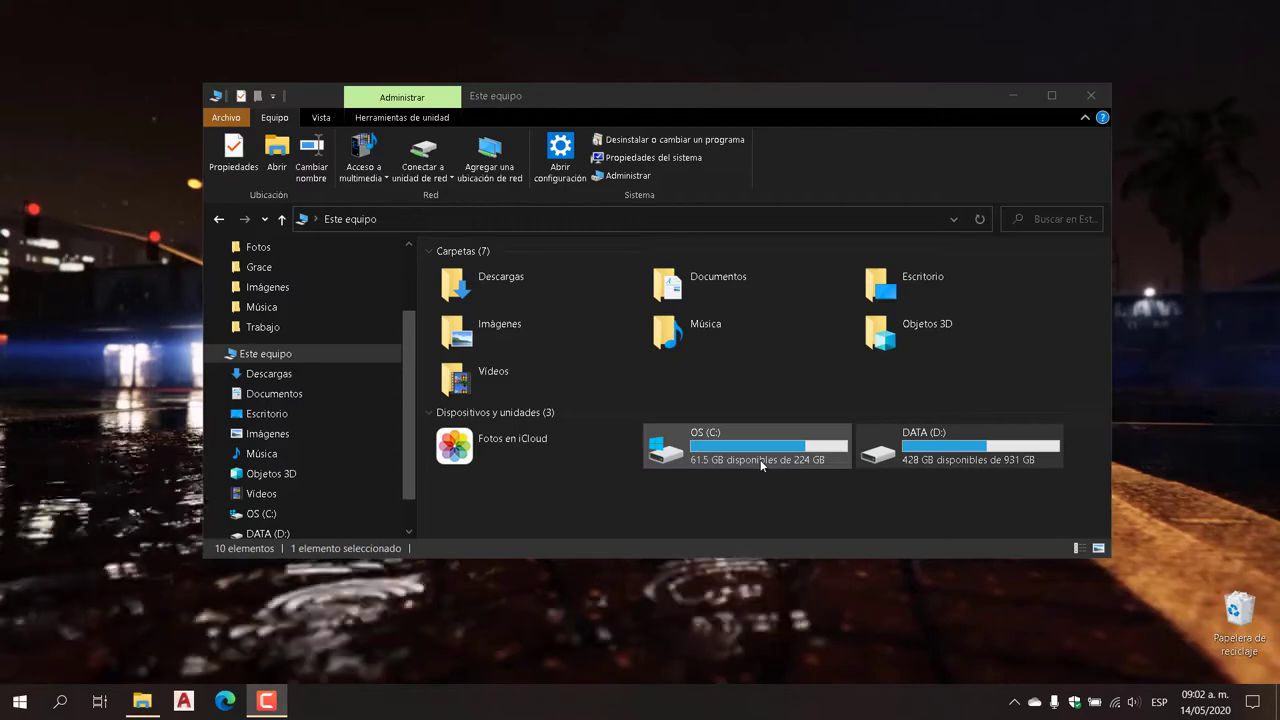
Step: Check the contents of the Usuario folder on the DATA (D:) drive and return to Este equipo
{"action": "left_click", "coordinate": [749, 485]}
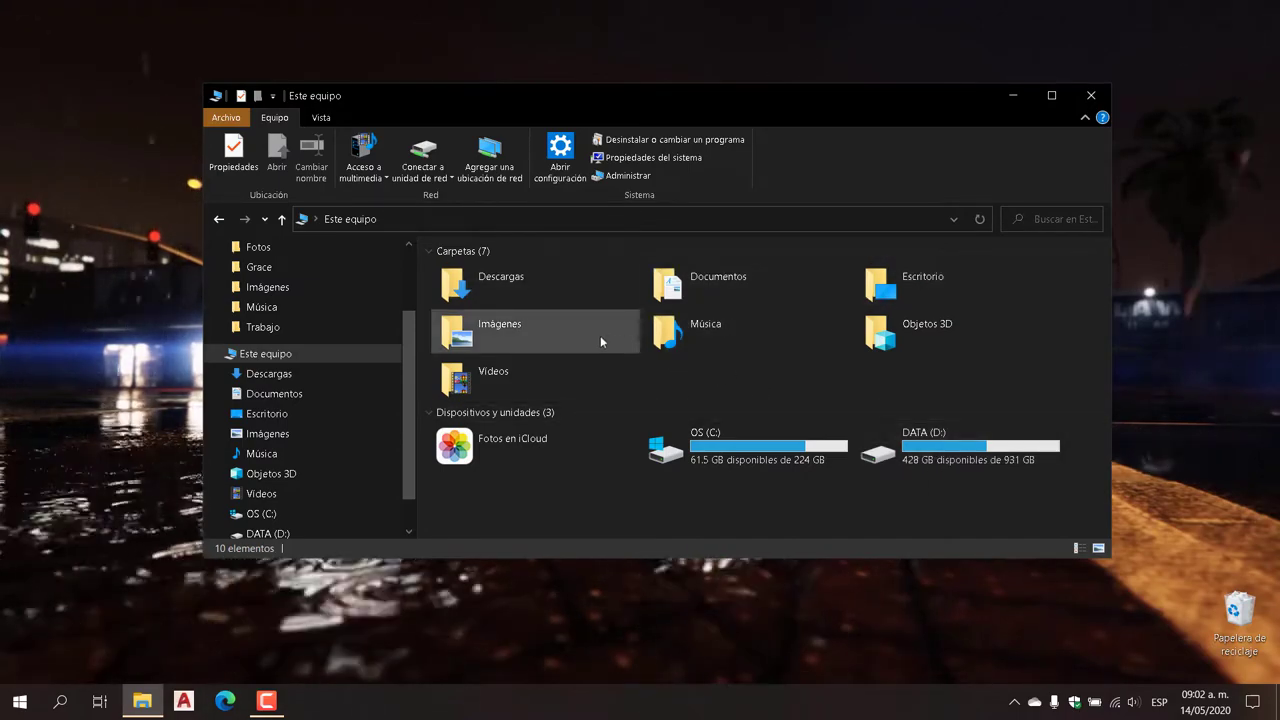
{"action": "double_click", "coordinate": [945, 448]}
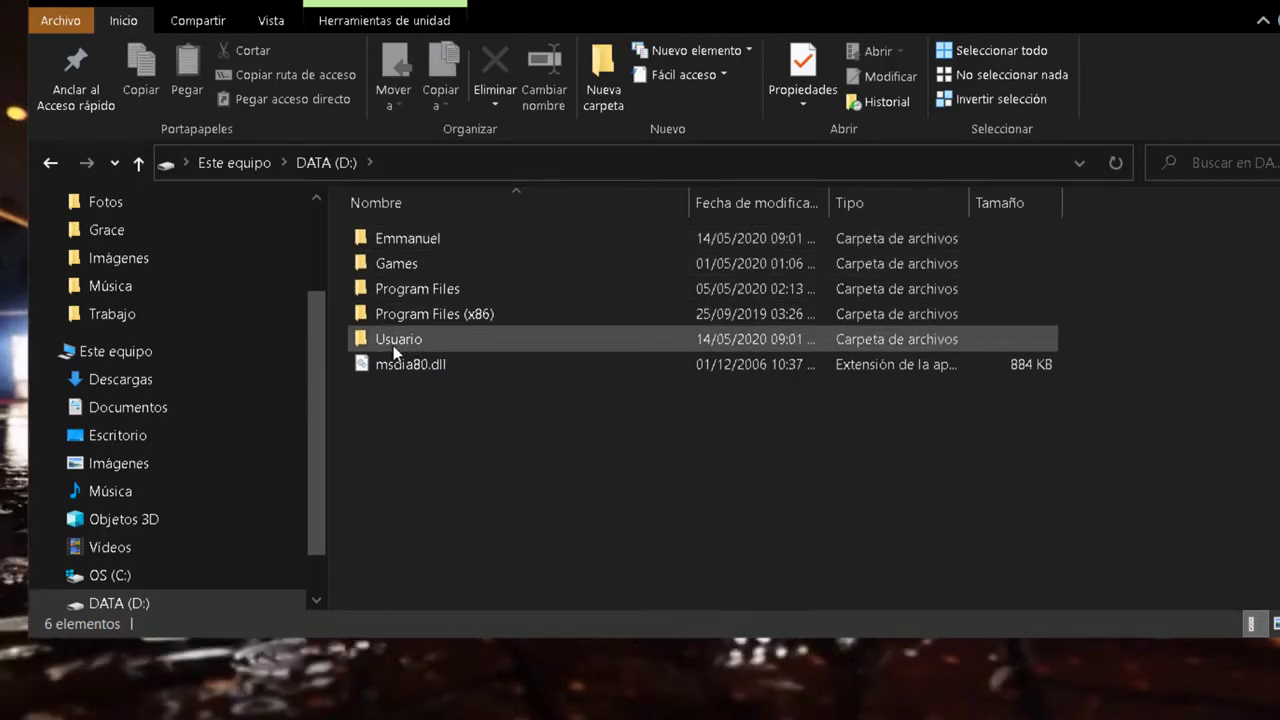
{"action": "mouse_move", "coordinate": [400, 341]}
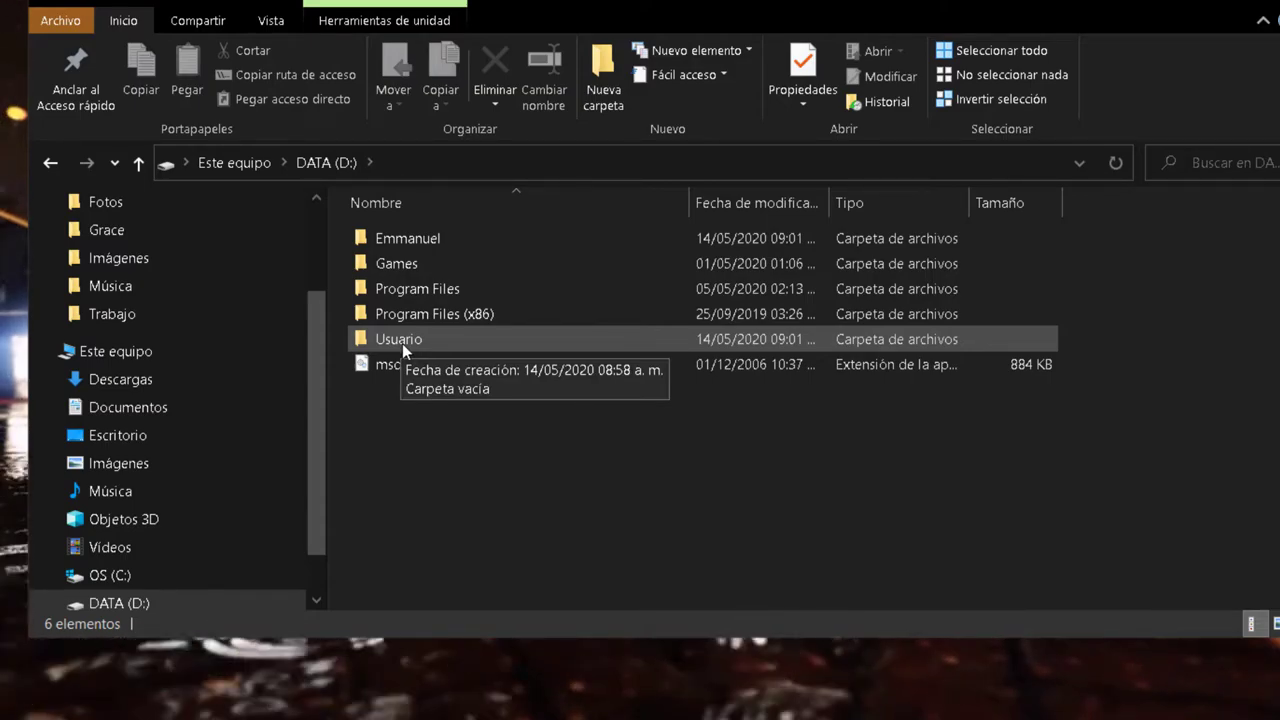
{"action": "double_click", "coordinate": [402, 343]}
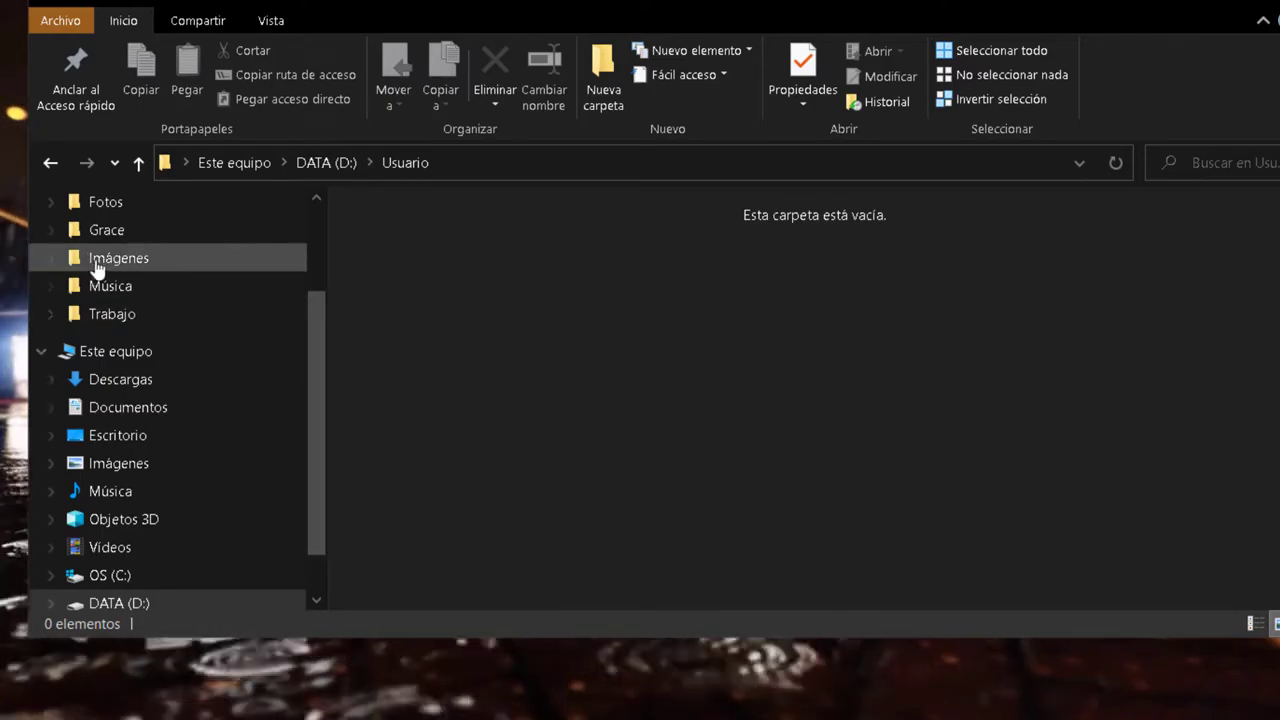
{"action": "left_click", "coordinate": [100, 351]}
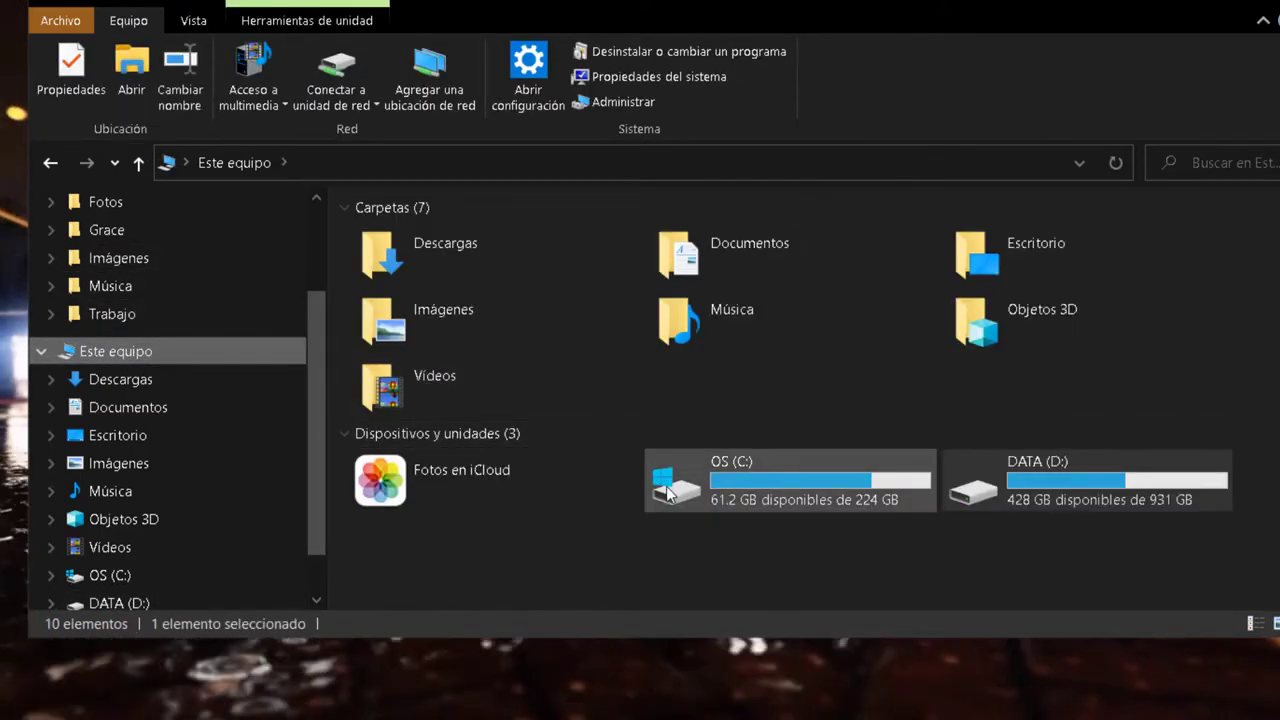
Step: Open the properties of the Objetos 3D folder and show its location settings
{"action": "left_click", "coordinate": [1026, 314]}
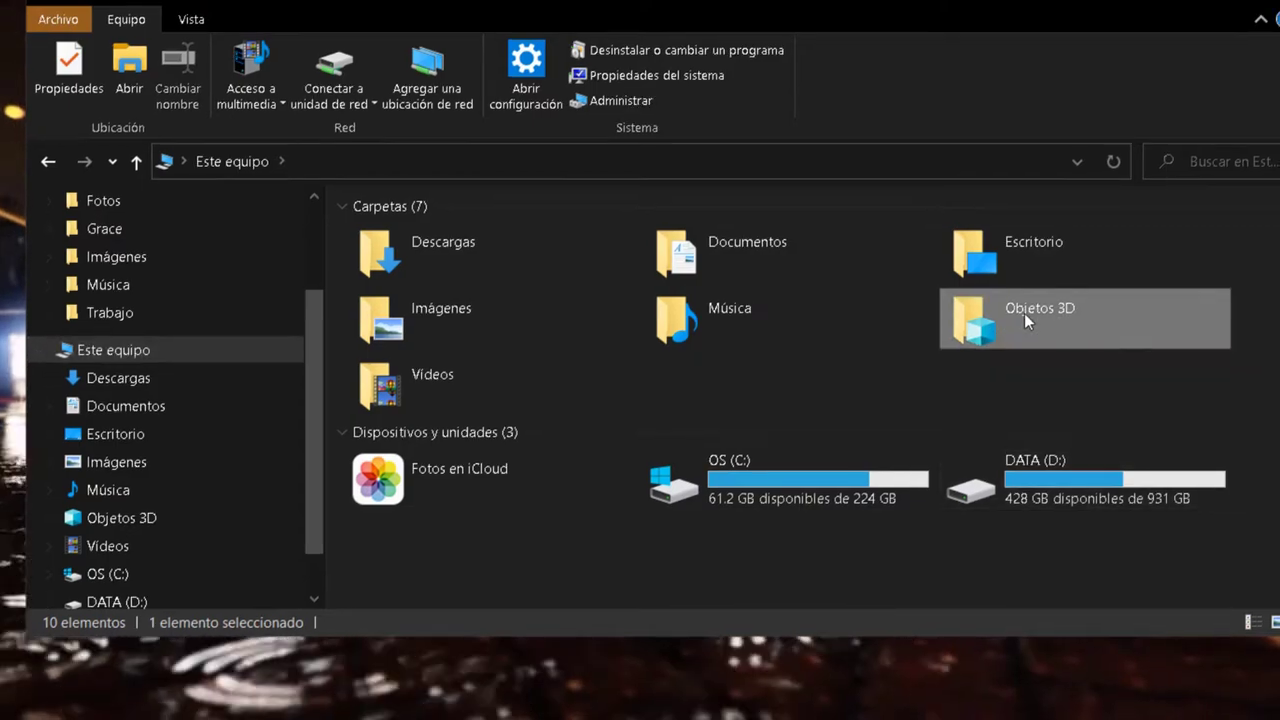
{"action": "right_click", "coordinate": [1026, 314]}
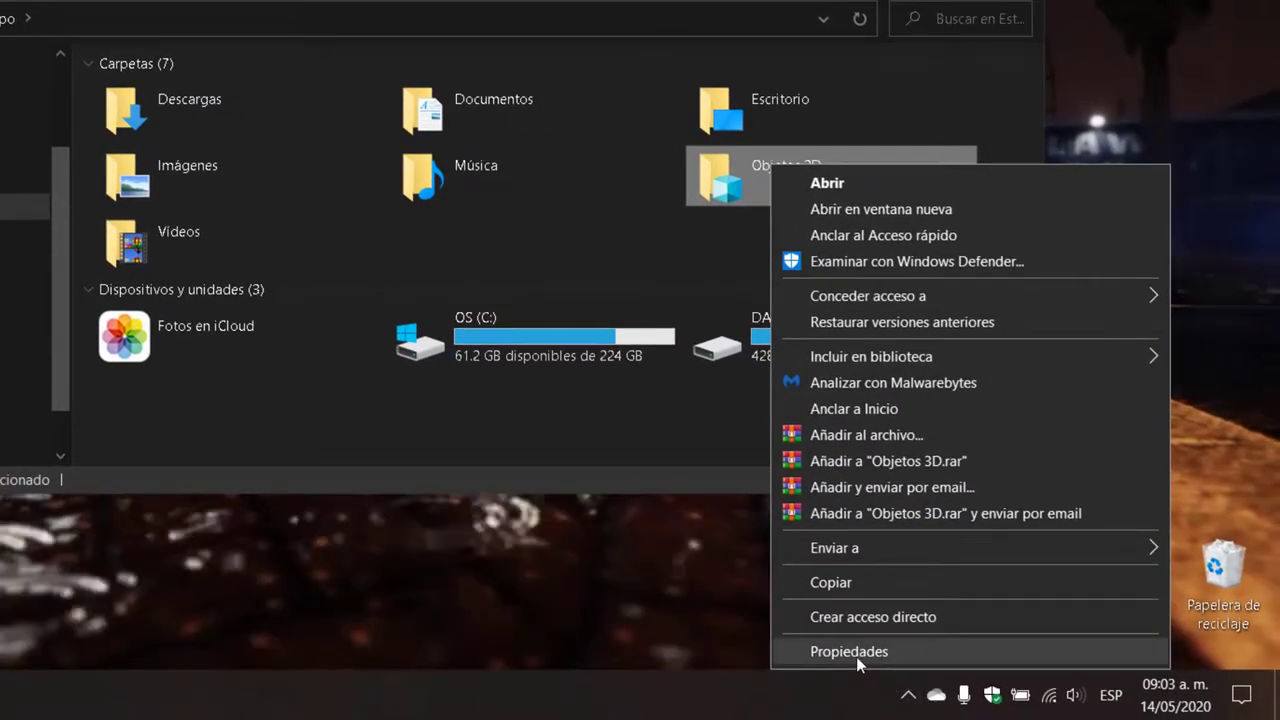
{"action": "left_click", "coordinate": [849, 651]}
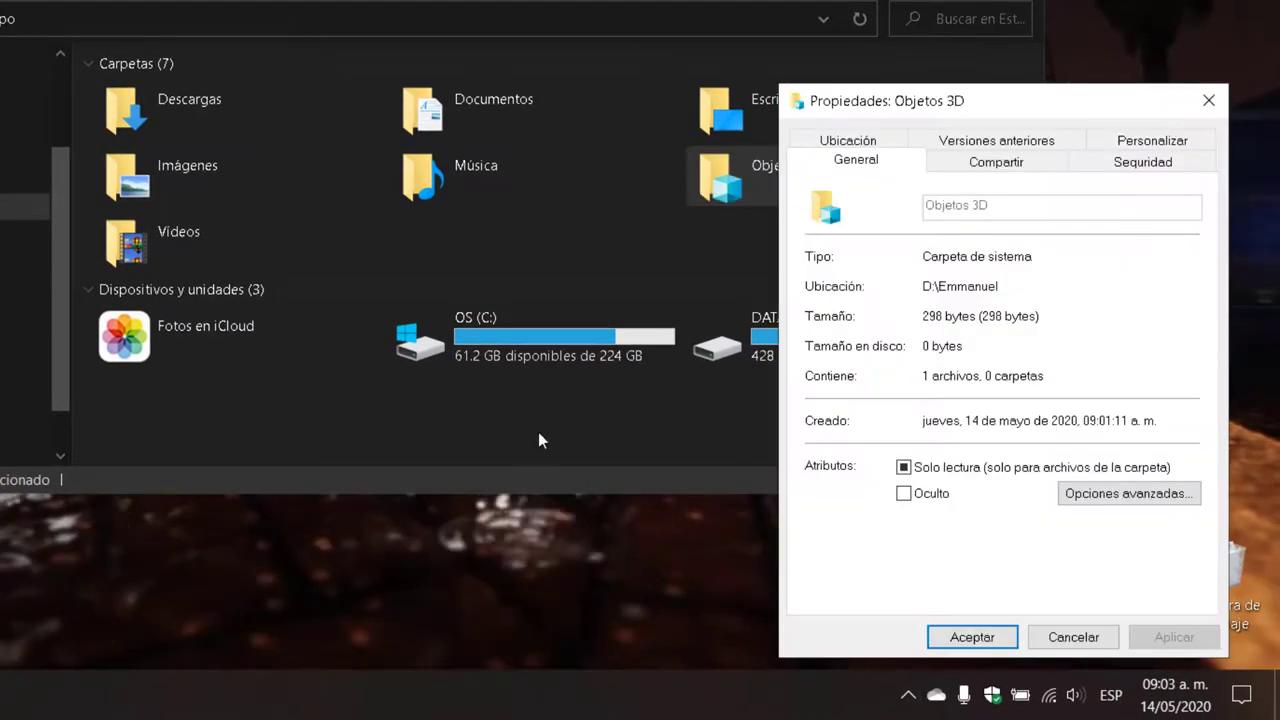
{"action": "left_click_drag", "start_coordinate": [897, 112], "coordinate": [306, 32]}
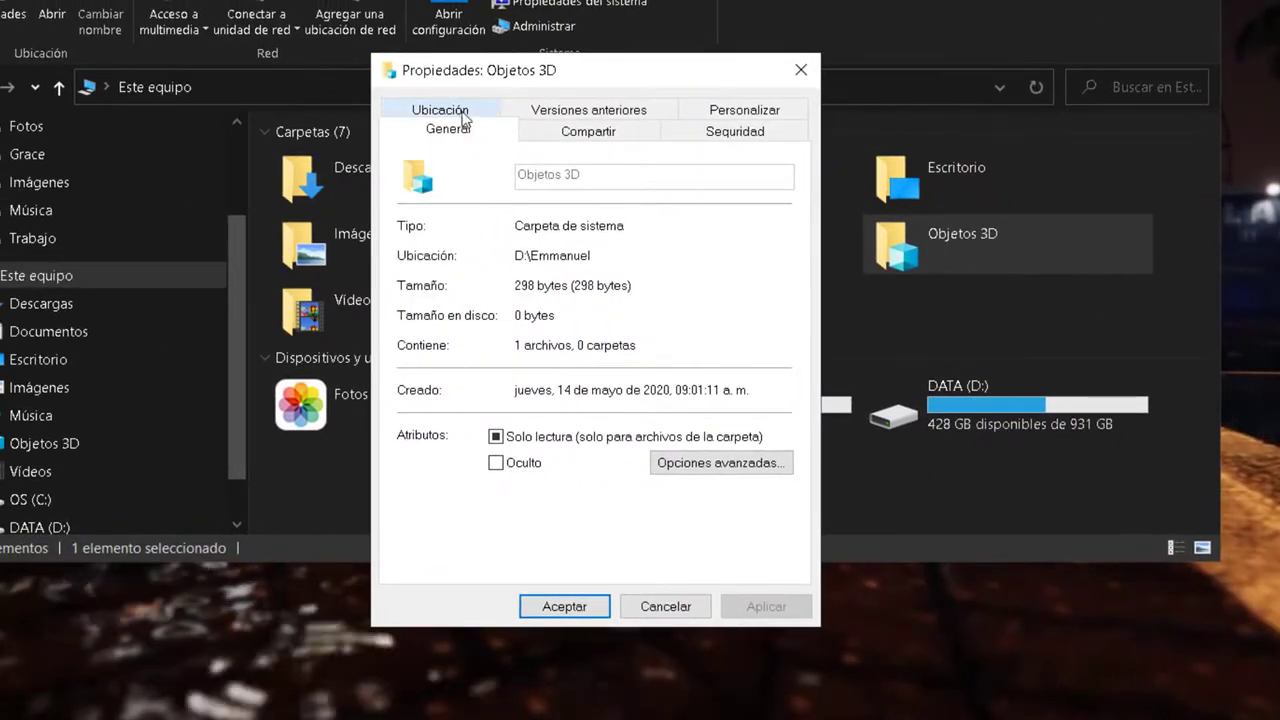
{"action": "left_click", "coordinate": [445, 110]}
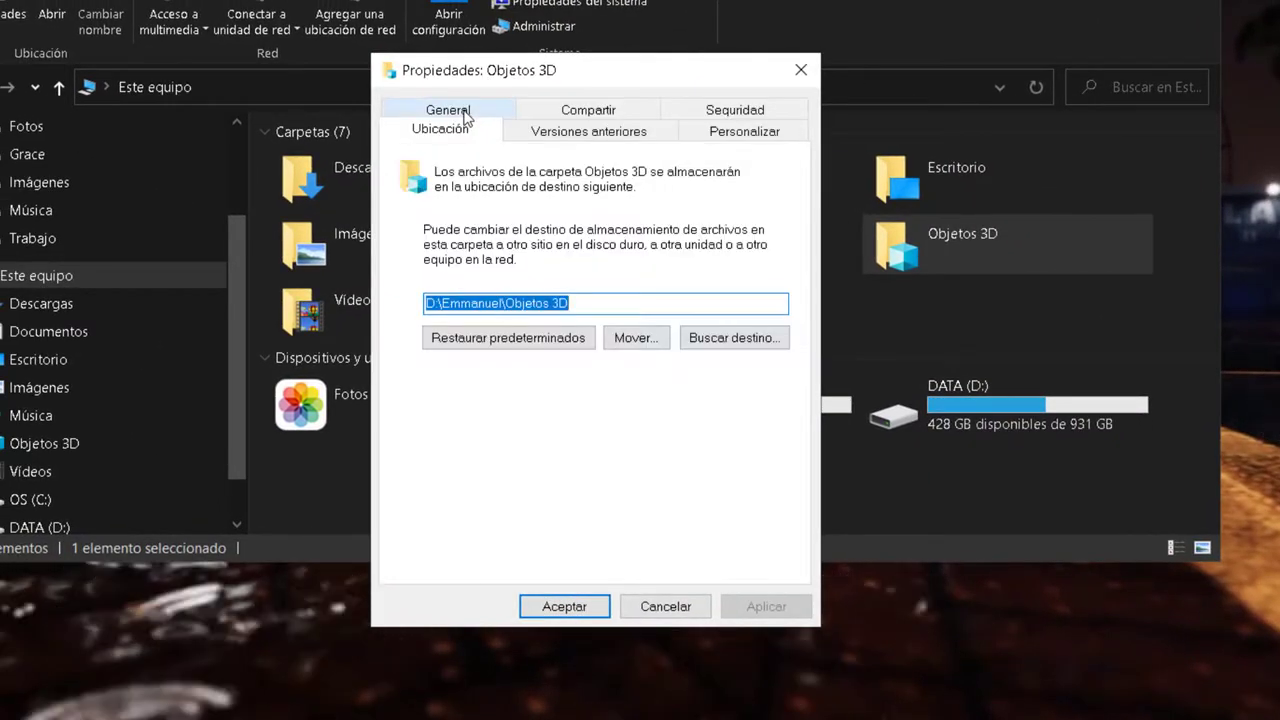
Step: Choose the Usuario folder on the DATA (D:) drive as the move destination for Objetos 3D
{"action": "left_click", "coordinate": [636, 340]}
{"action": "left_click_drag", "start_coordinate": [554, 380], "coordinate": [509, 508]}
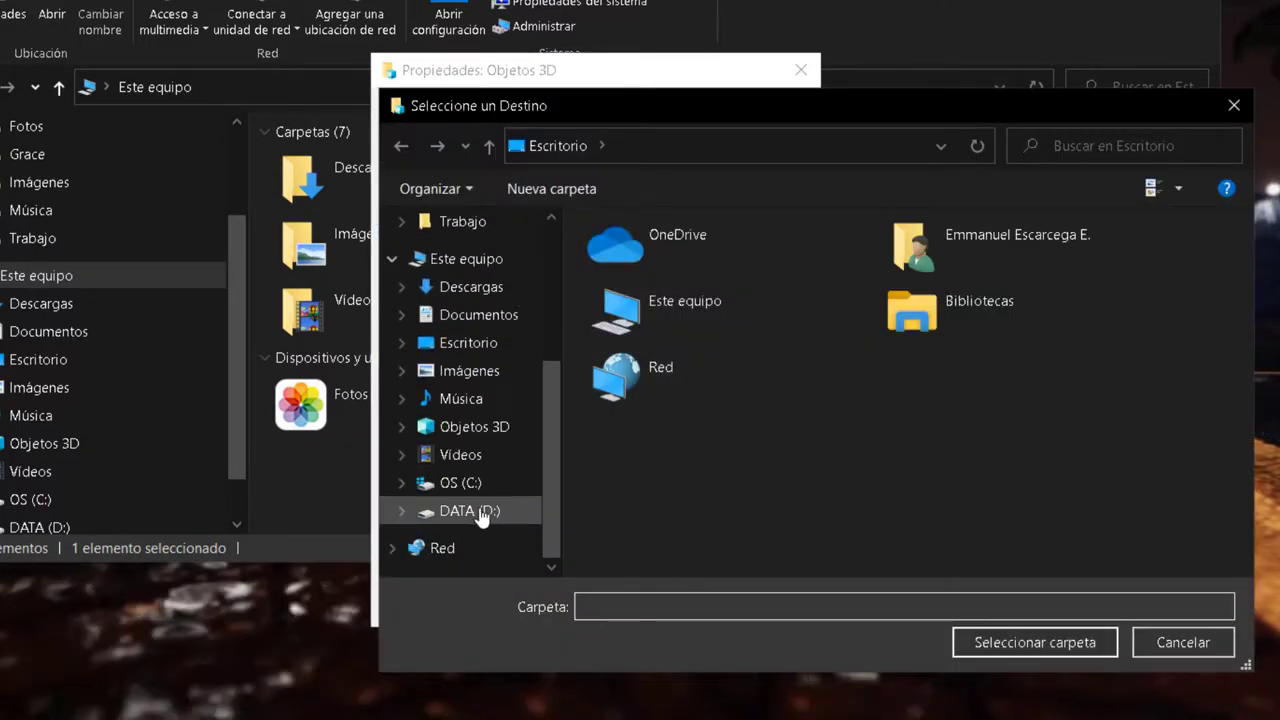
{"action": "left_click", "coordinate": [478, 512]}
{"action": "left_click", "coordinate": [651, 358]}
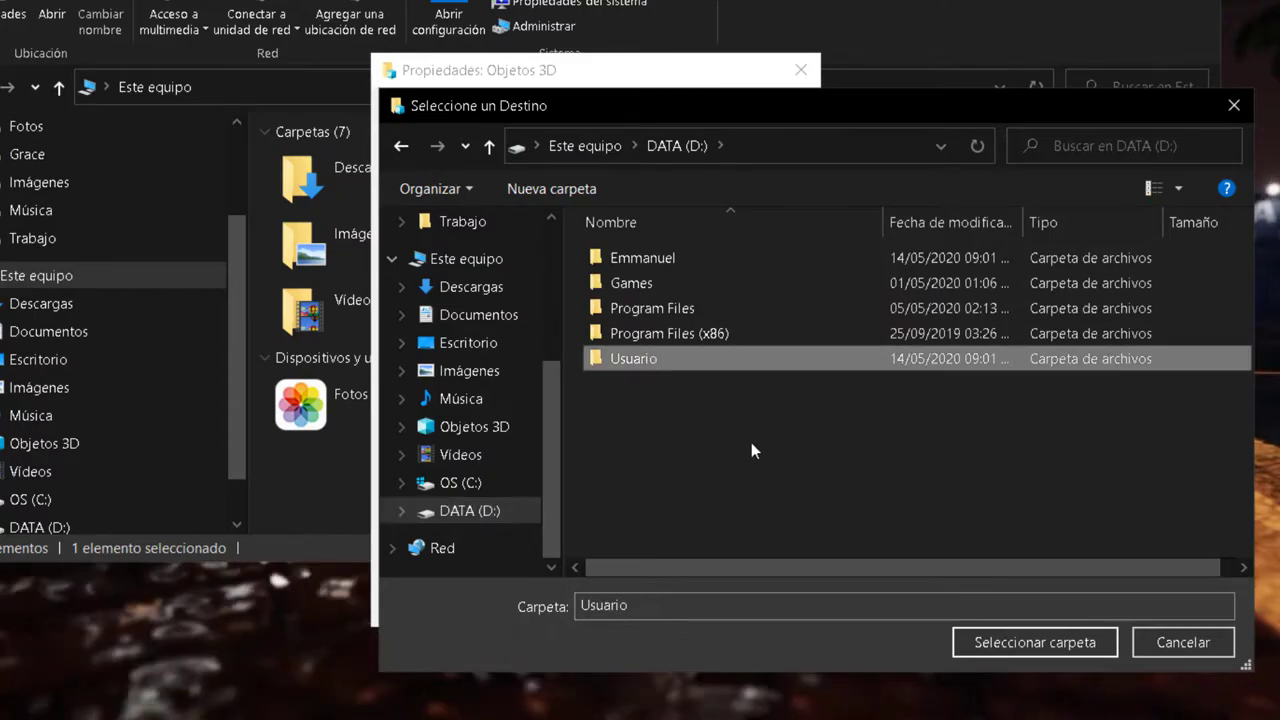
{"action": "left_click", "coordinate": [1018, 640]}
Step: Set the location to D:\Usuario\Objetos 3D and apply it, agreeing to create the folder and move all existing files
{"action": "left_click", "coordinate": [538, 303]}
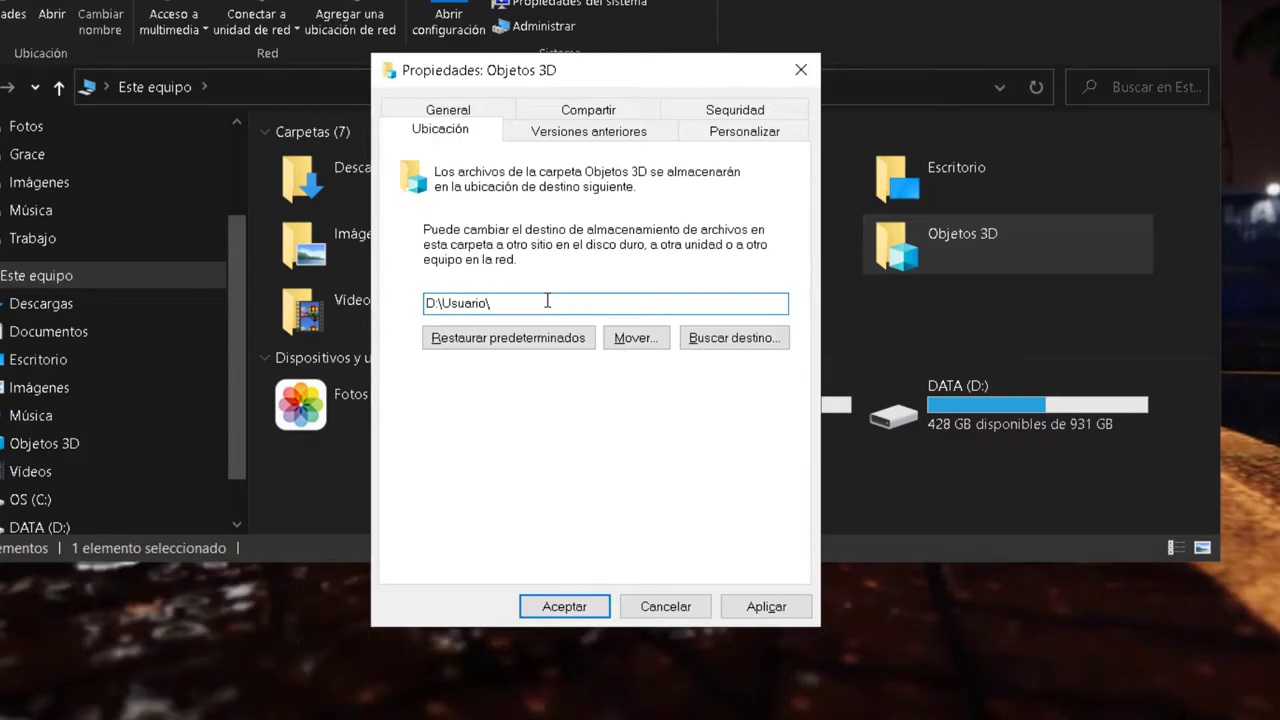
{"action": "type", "text": "Objetos 3D"}
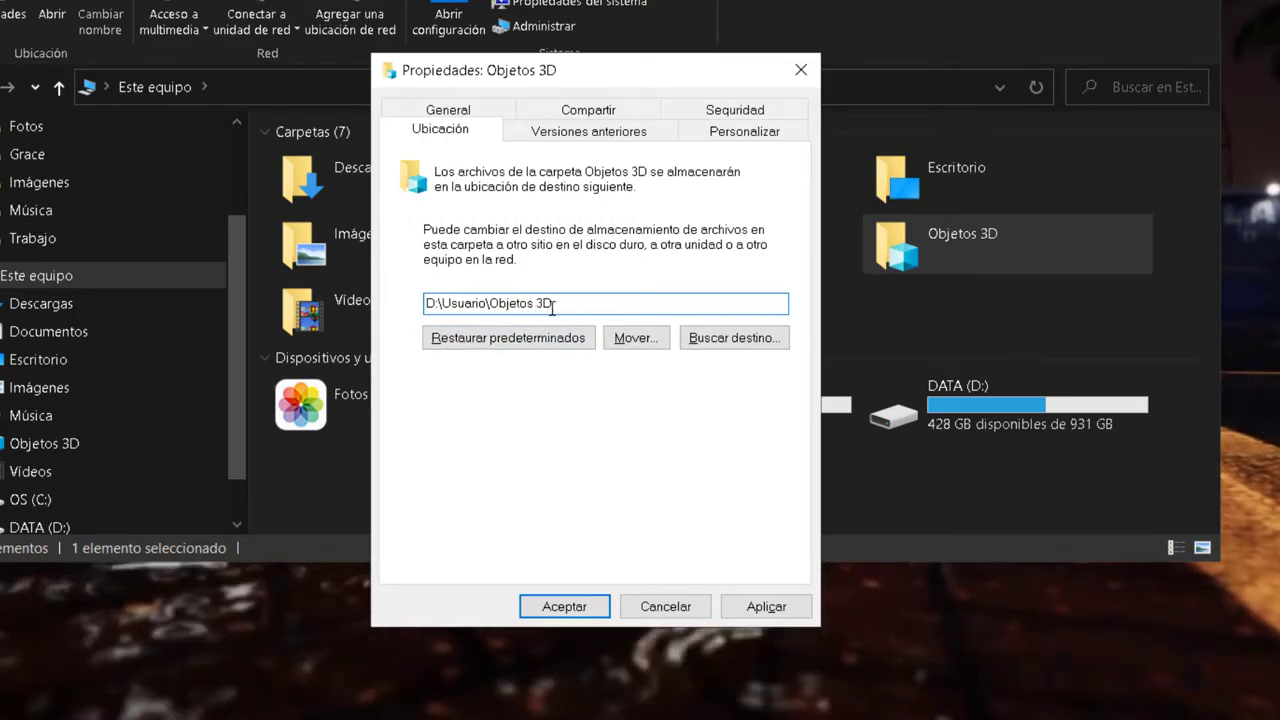
{"action": "left_click", "coordinate": [563, 605]}
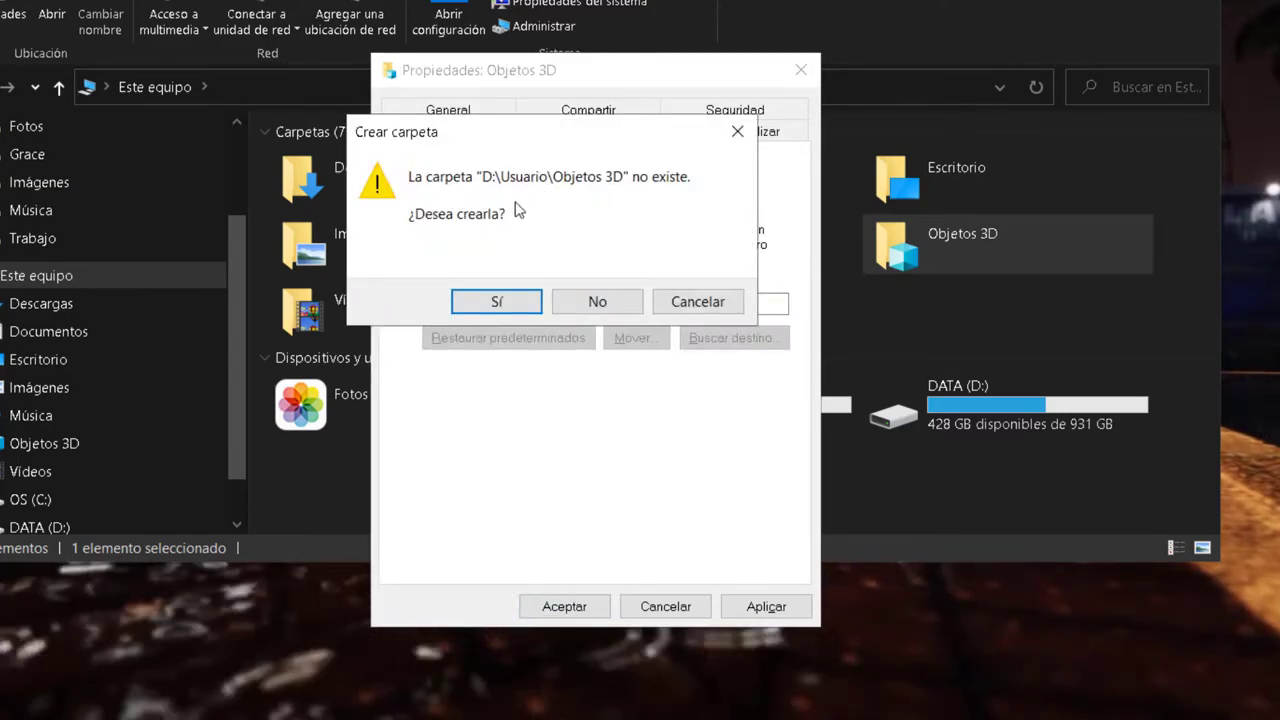
{"action": "left_click", "coordinate": [497, 304]}
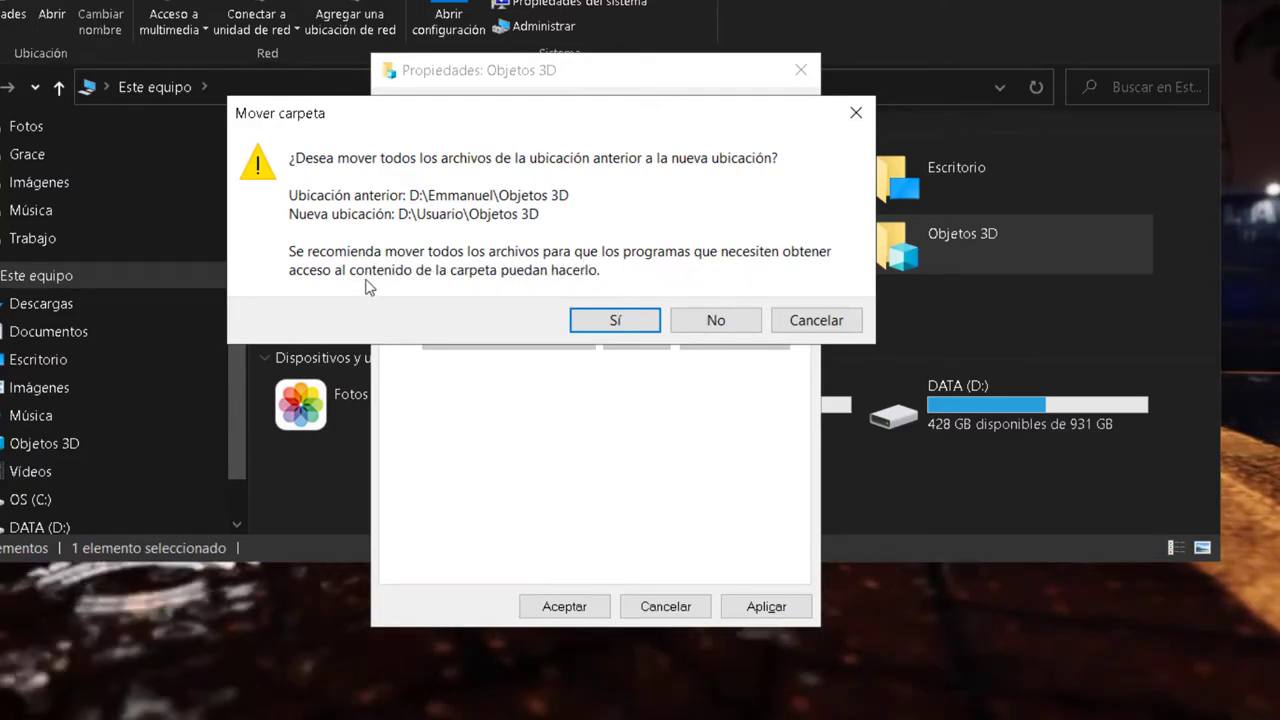
{"action": "left_click", "coordinate": [610, 320]}
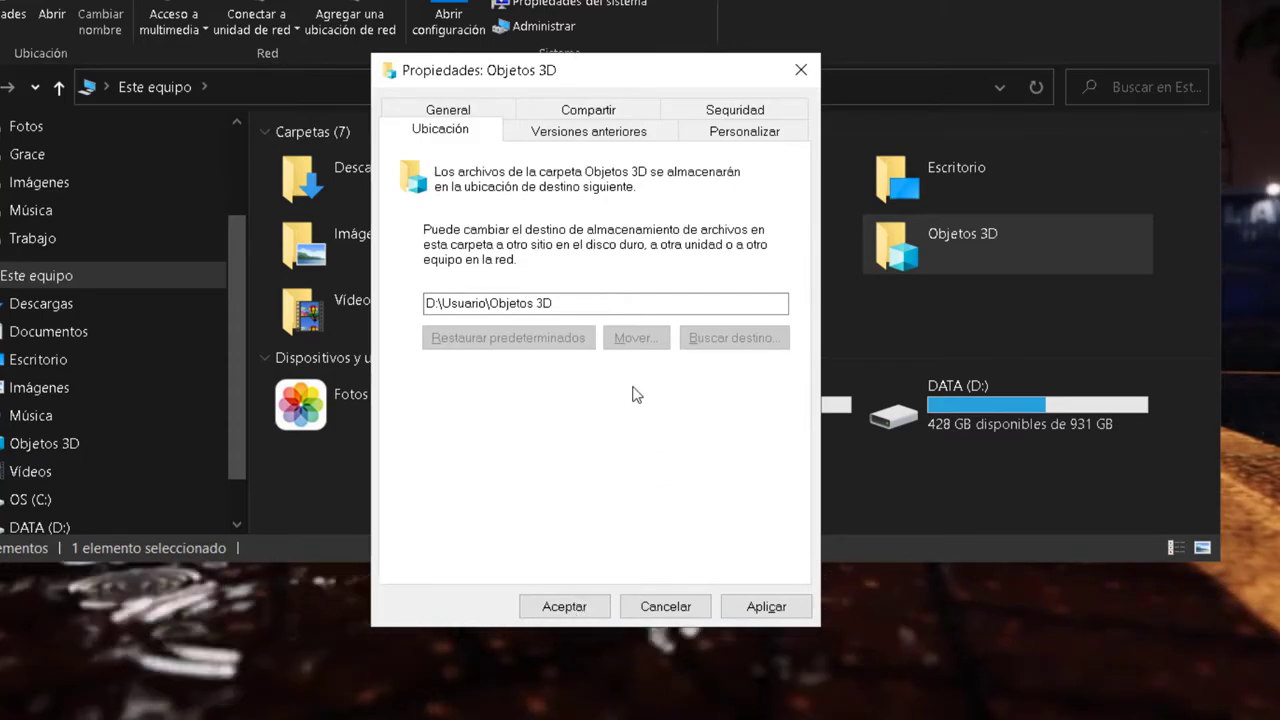
{"action": "key", "text": "Return"}
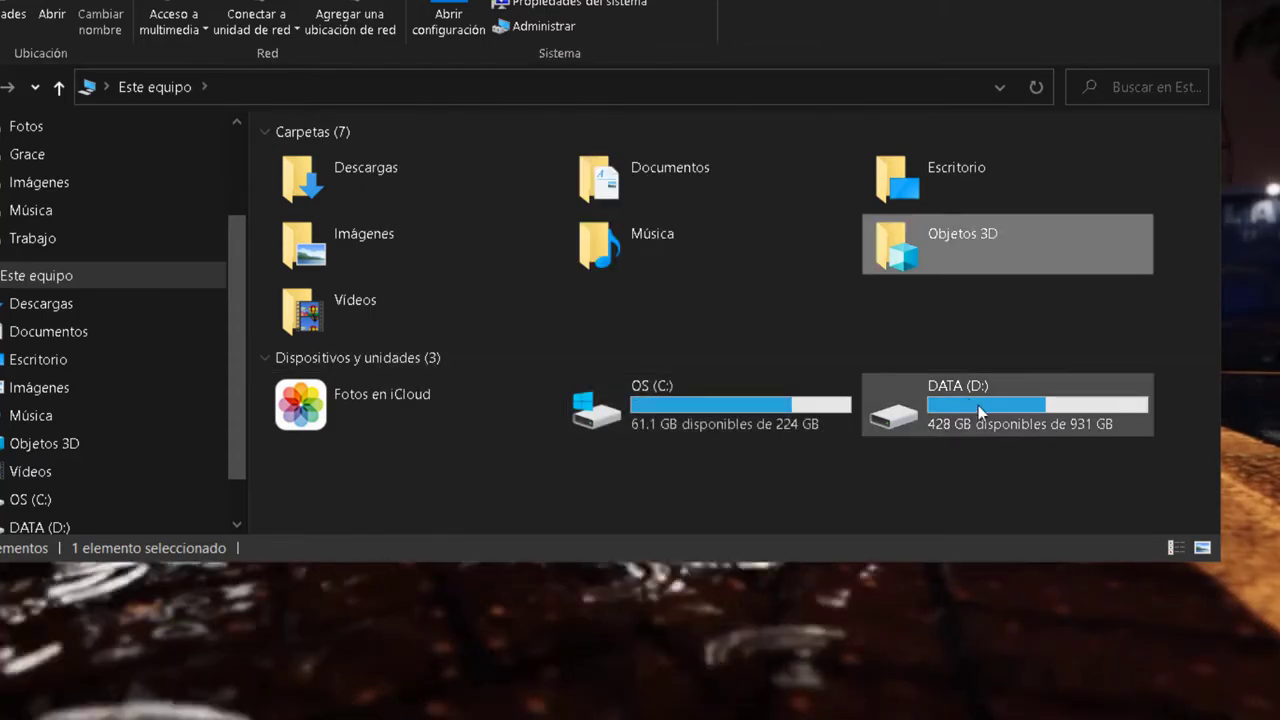
Step: Check the Usuario folder on DATA (D:) for the relocated Objetos 3D folder and return to Este equipo
{"action": "double_click", "coordinate": [993, 409]}
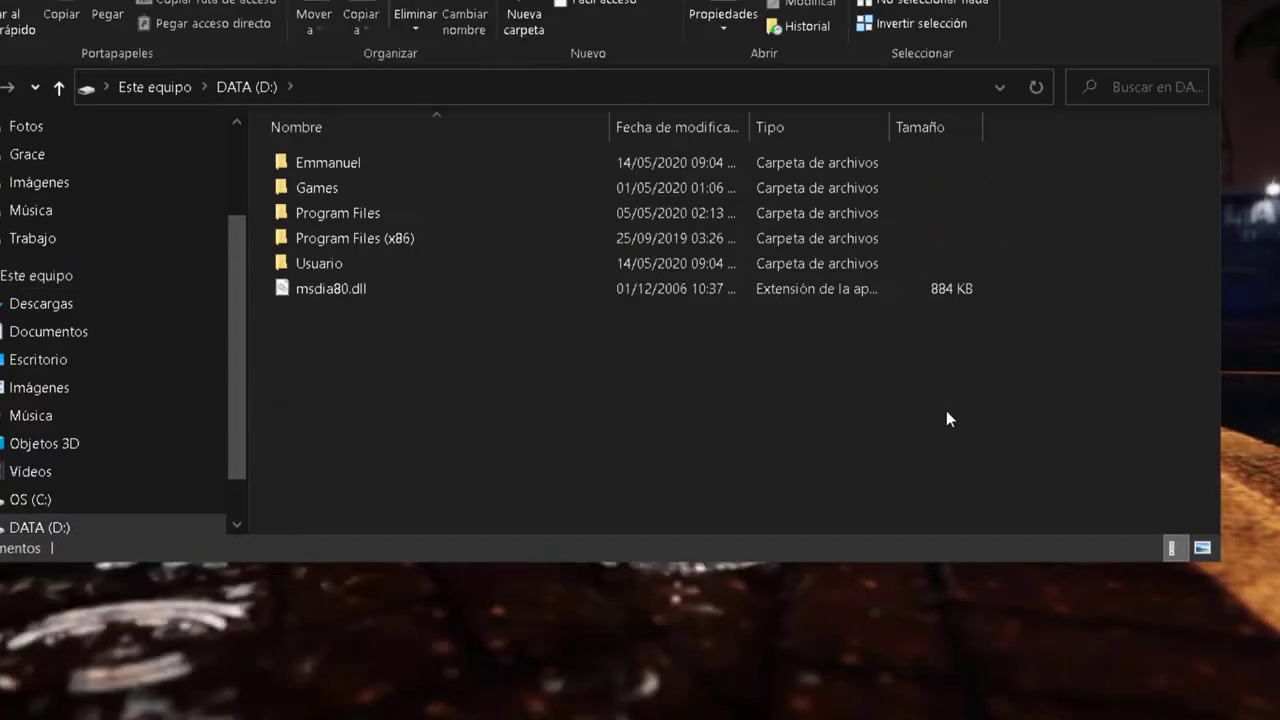
{"action": "double_click", "coordinate": [339, 265]}
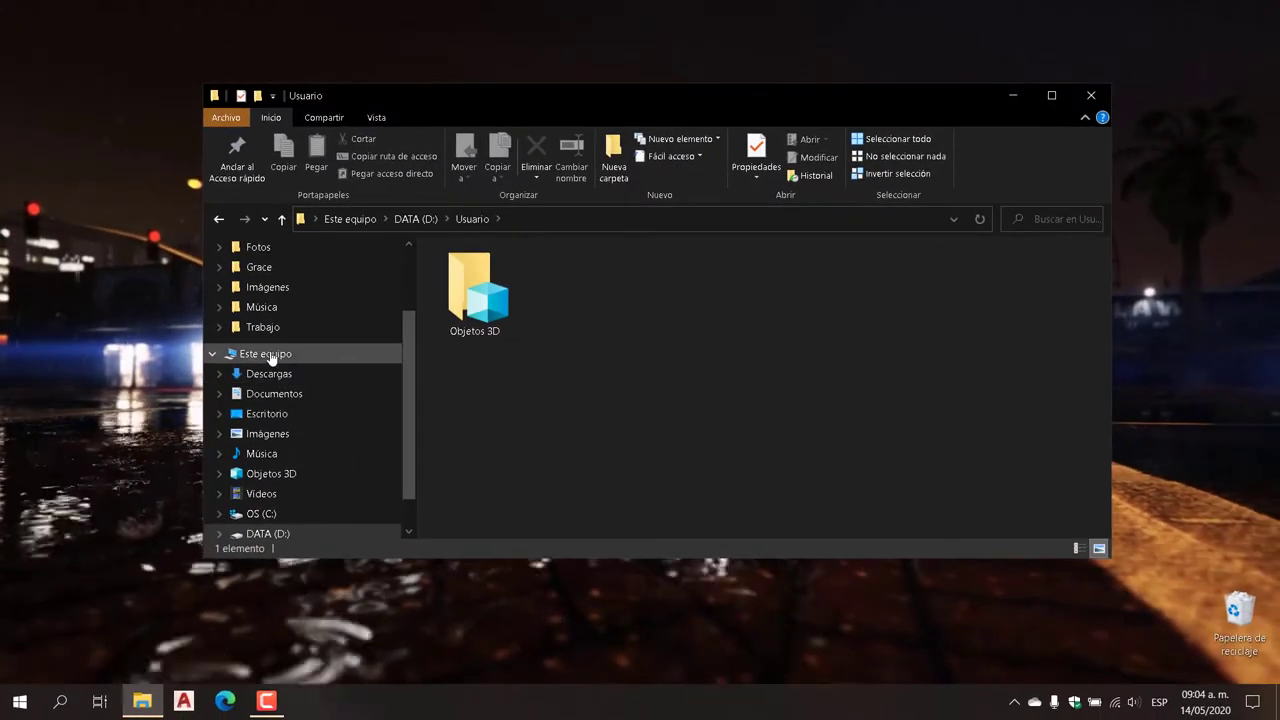
{"action": "left_click", "coordinate": [103, 298]}
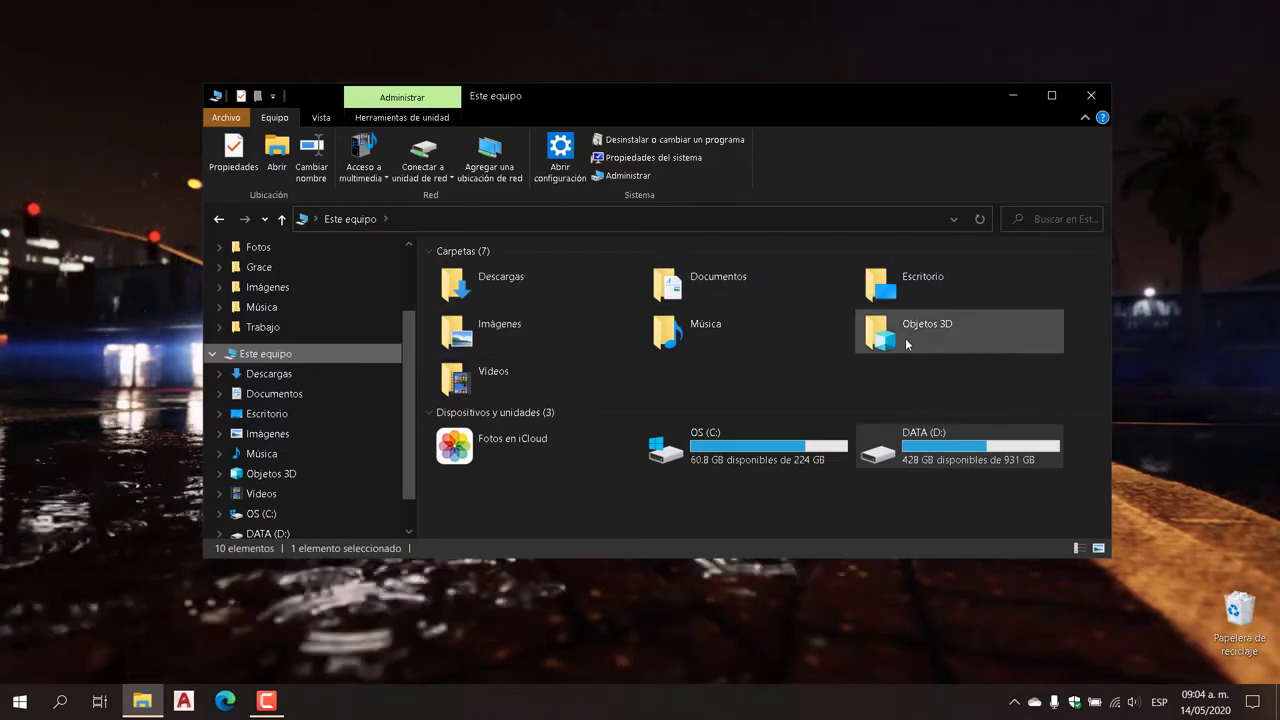
Step: Open the personal user folder on the DATA (D:) drive to view its relocated system folders
{"action": "double_click", "coordinate": [955, 455]}
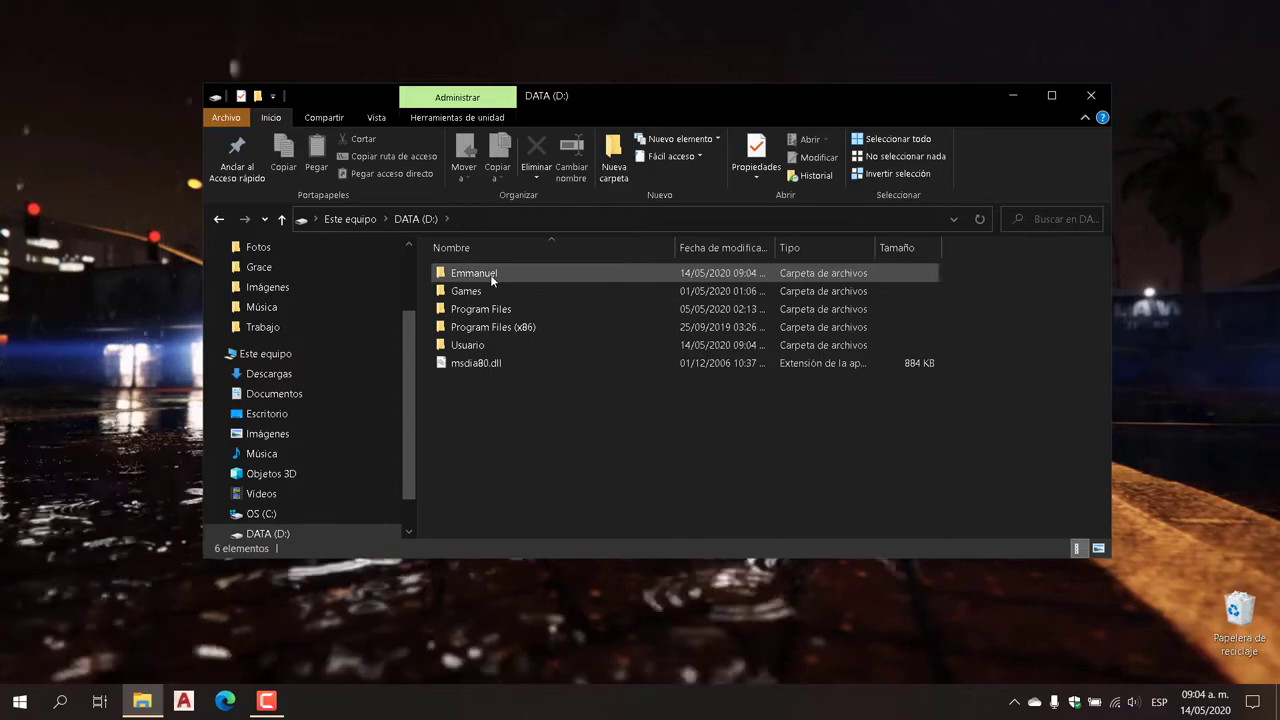
{"action": "left_click", "coordinate": [487, 276]}
{"action": "double_click", "coordinate": [487, 276]}
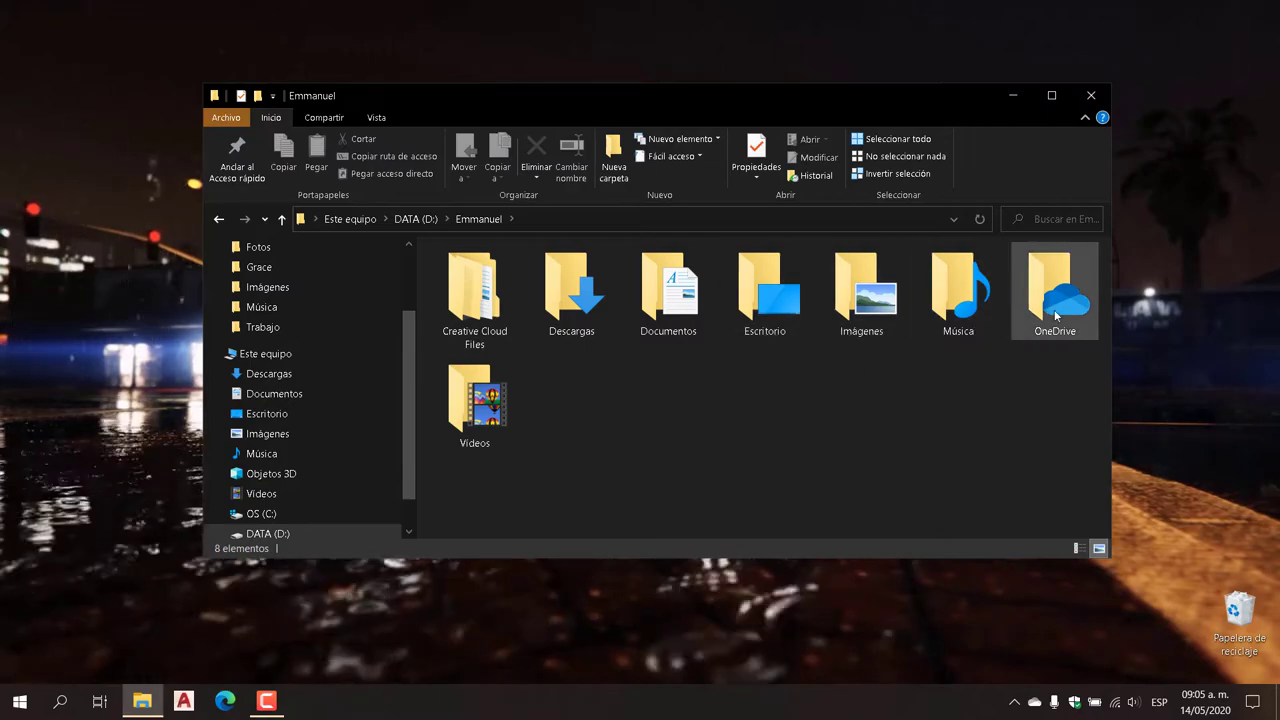
Step: Create a new text document named ejemplo on the desktop
{"action": "right_click", "coordinate": [92, 222]}
{"action": "mouse_move", "coordinate": [164, 384]}
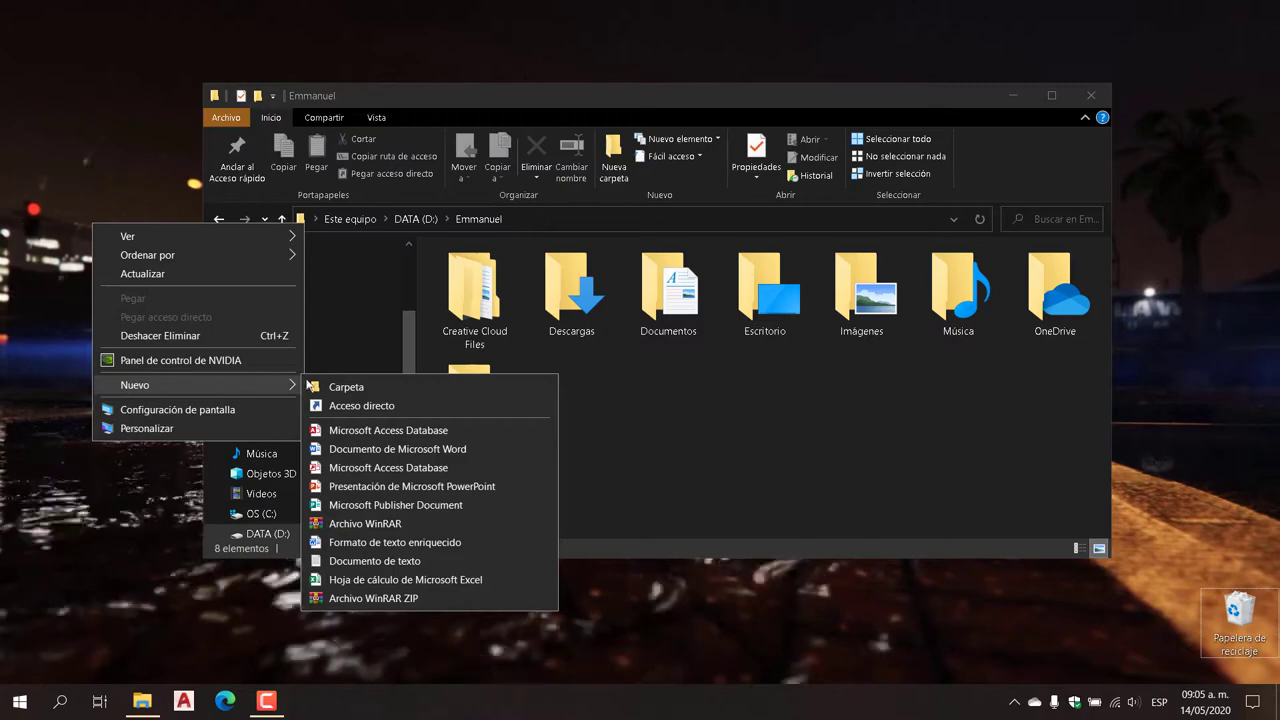
{"action": "left_click", "coordinate": [370, 561]}
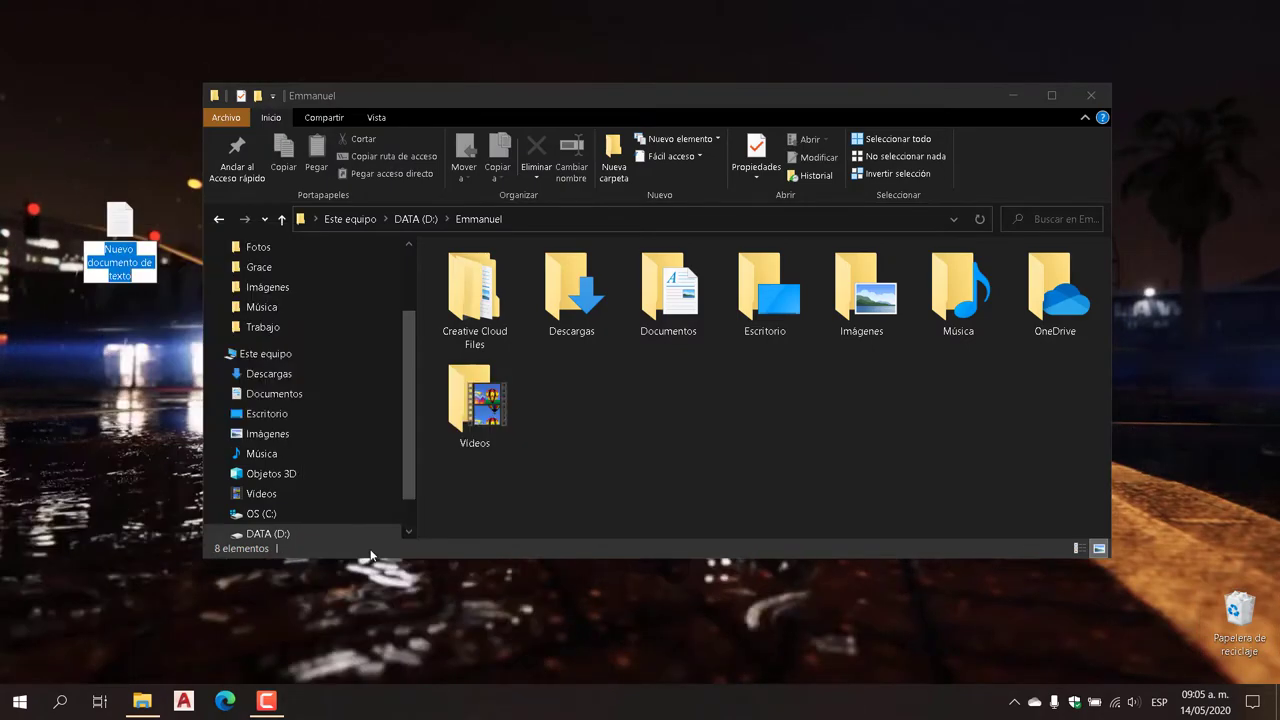
{"action": "type", "text": "ejemplo"}
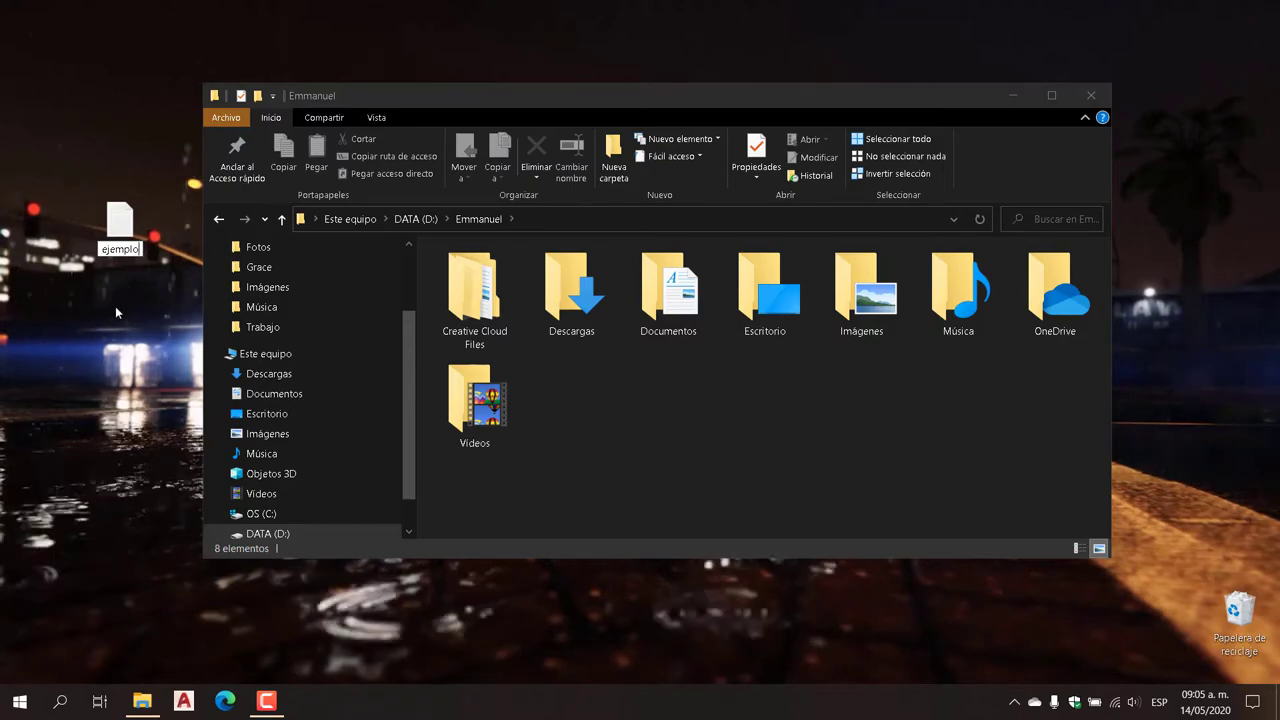
{"action": "key", "text": "Return"}
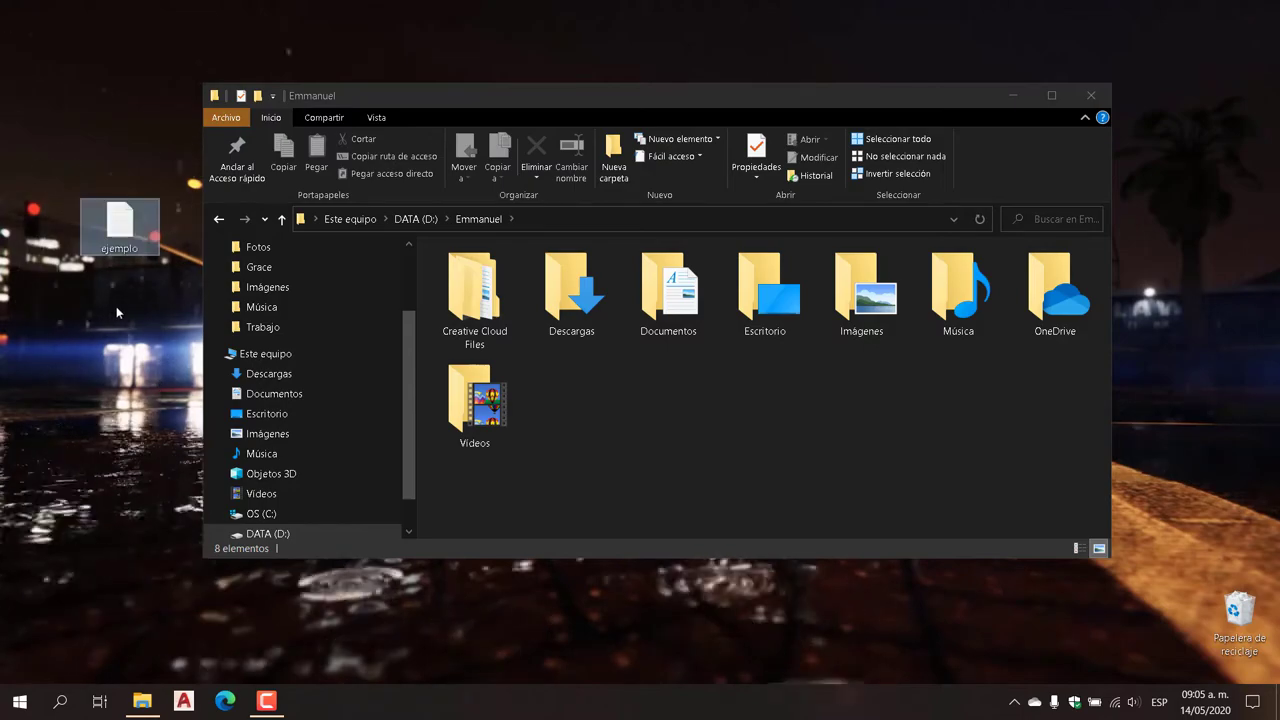
Step: Check the Escritorio folder inside the personal folder on D: for the ejemplo file and return to Este equipo
{"action": "double_click", "coordinate": [770, 333]}
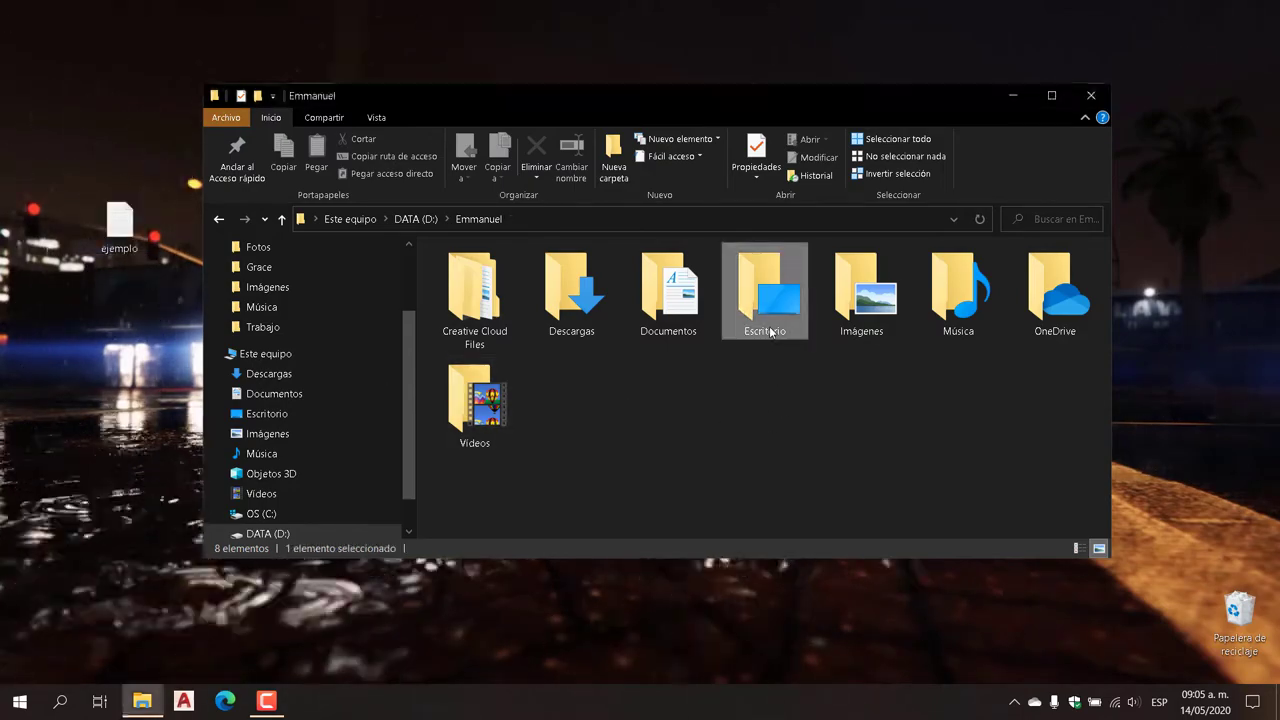
{"action": "left_click", "coordinate": [480, 274]}
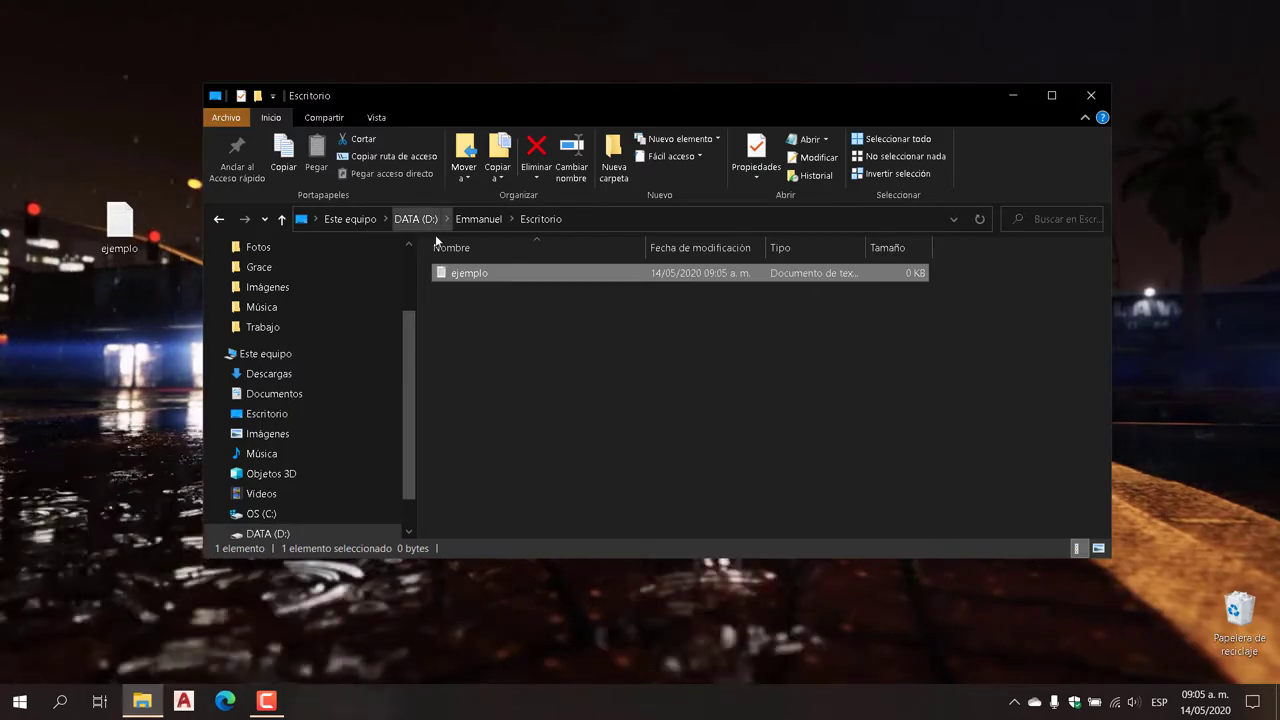
{"action": "left_click", "coordinate": [507, 337]}
{"action": "left_click", "coordinate": [282, 219]}
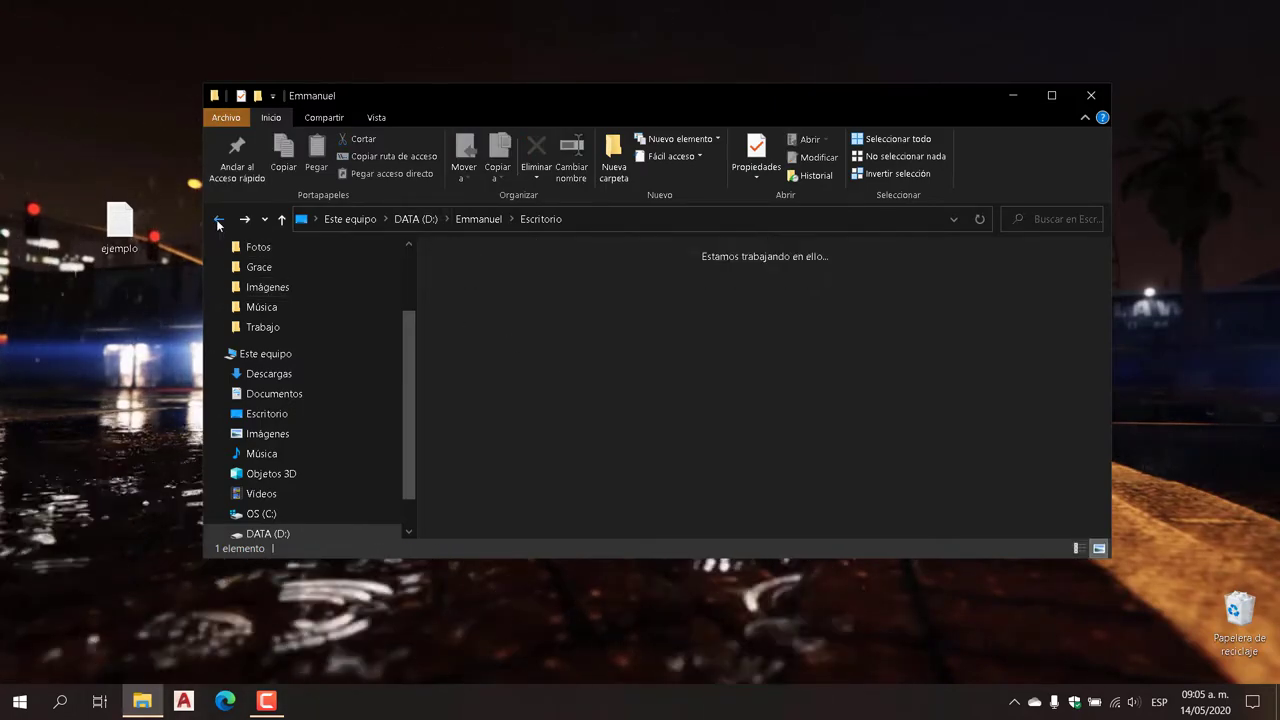
{"action": "left_click", "coordinate": [282, 219]}
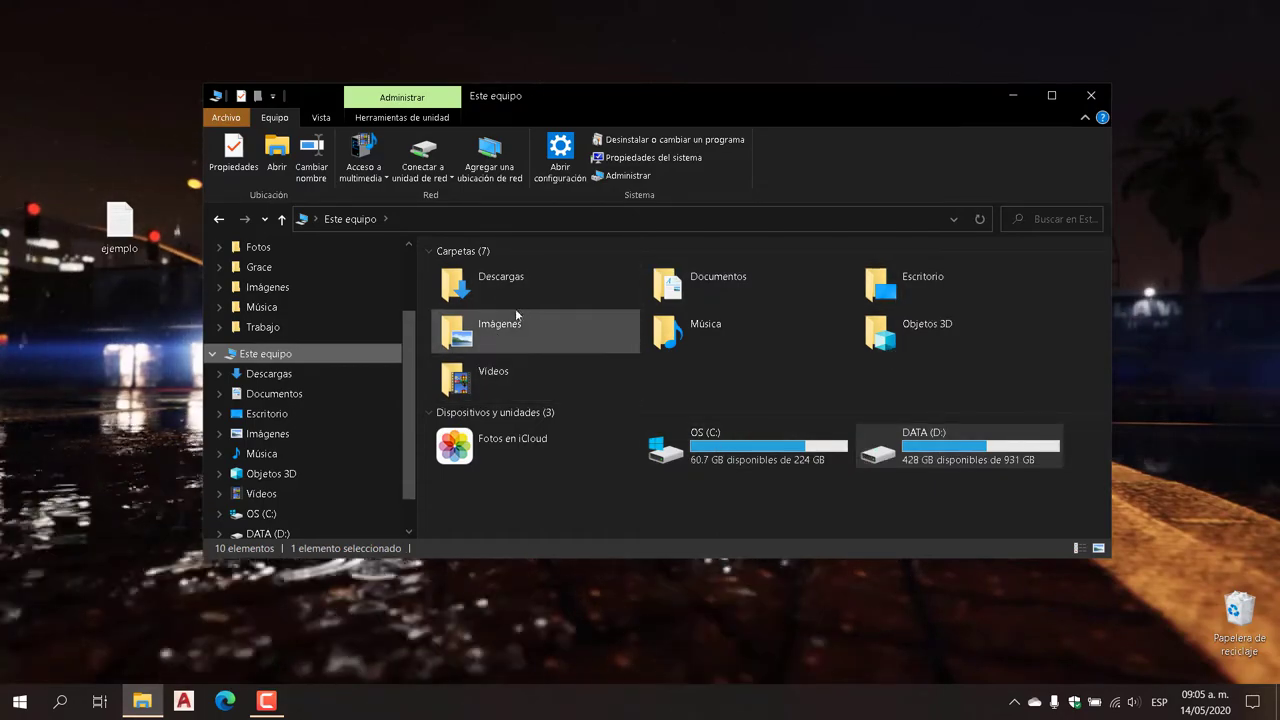
Step: Open the user's profile folder under Usuarios on the OS (C:) drive and select the Favoritos folder
{"action": "double_click", "coordinate": [724, 453]}
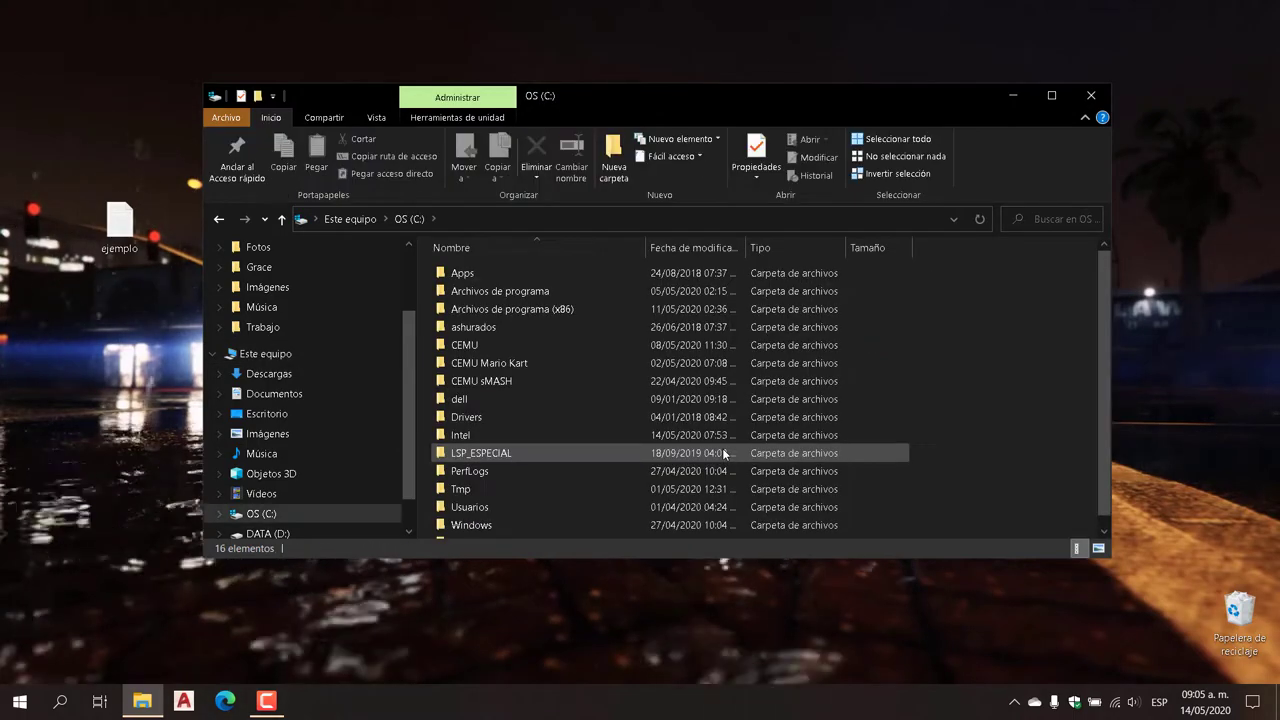
{"action": "double_click", "coordinate": [476, 507]}
{"action": "double_click", "coordinate": [480, 314]}
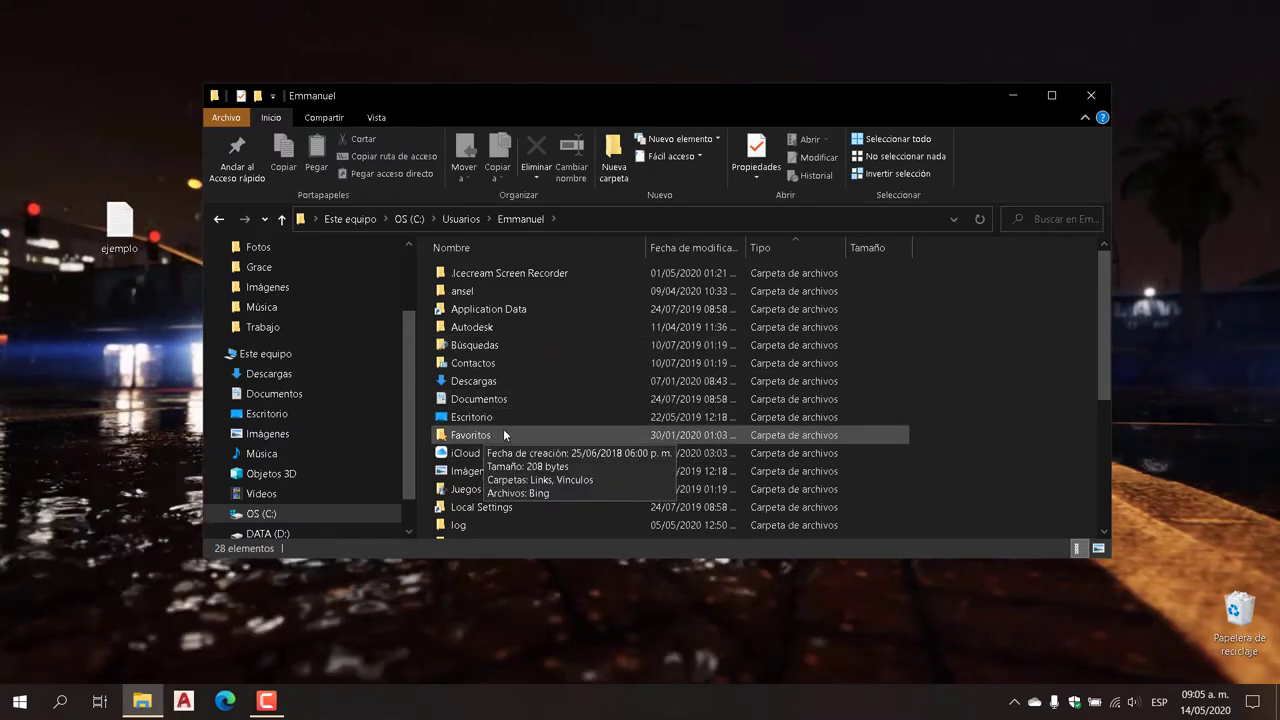
{"action": "scroll", "coordinate": [561, 421], "scroll_direction": "down", "scroll_amount": 2}
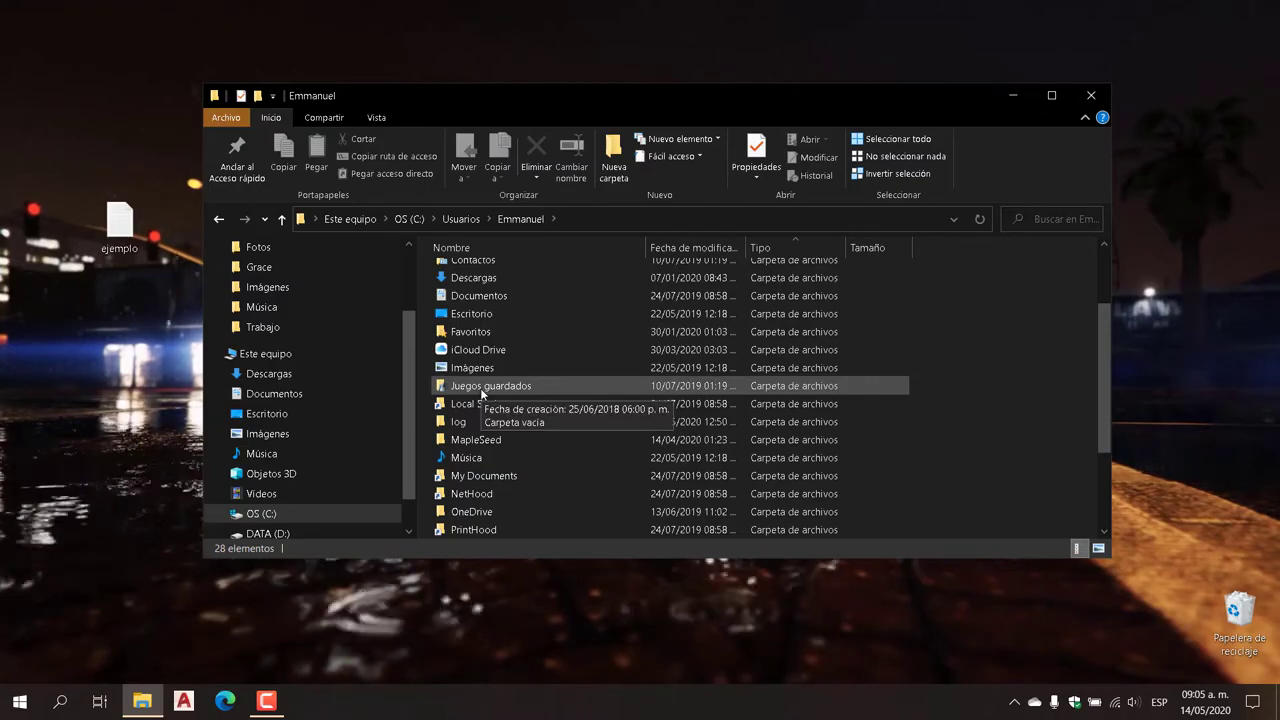
{"action": "left_click", "coordinate": [476, 334]}
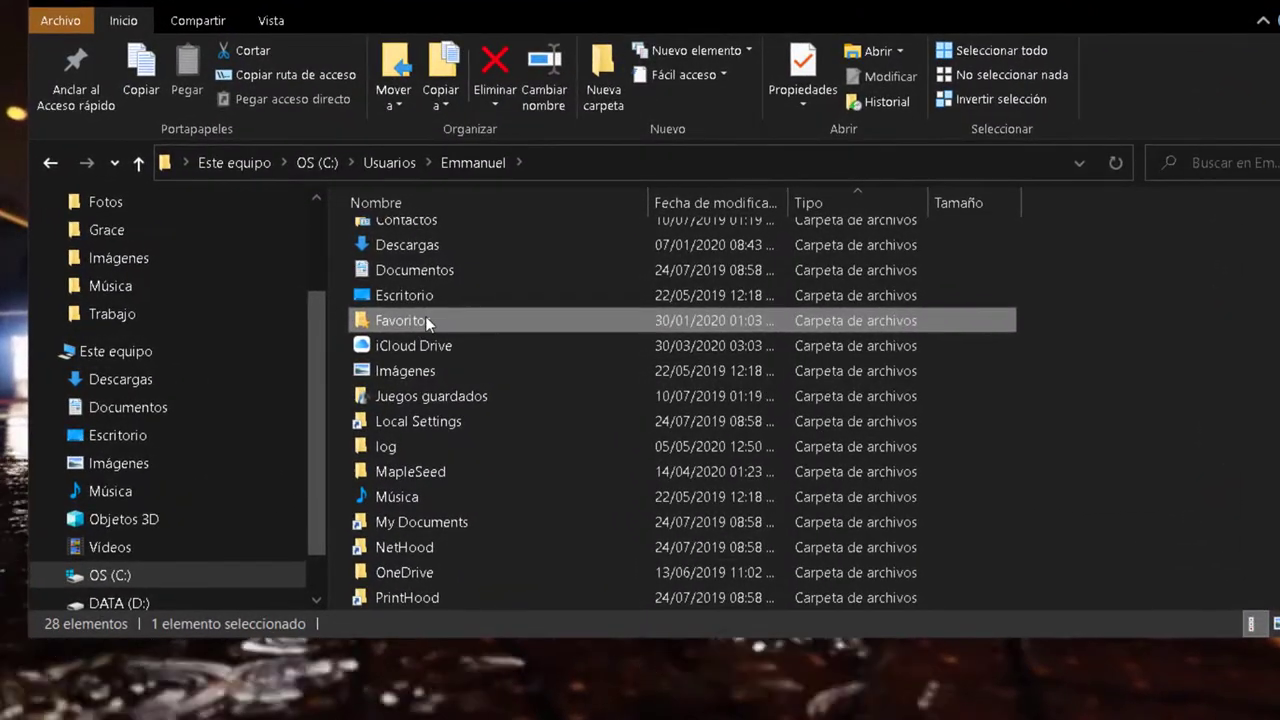
Step: In the location properties of the Favoritos folder, choose the Usuario folder on DATA (D:) as the move destination
{"action": "right_click", "coordinate": [425, 316]}
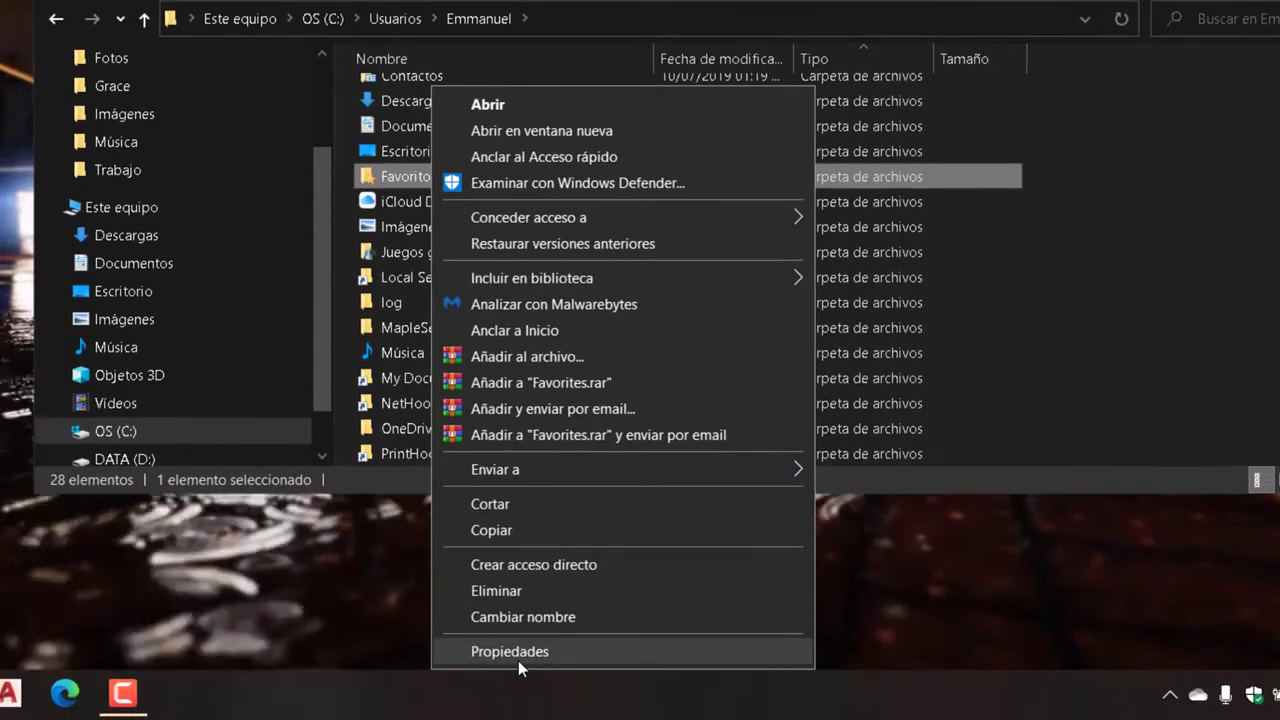
{"action": "left_click", "coordinate": [510, 709]}
{"action": "left_click", "coordinate": [528, 143]}
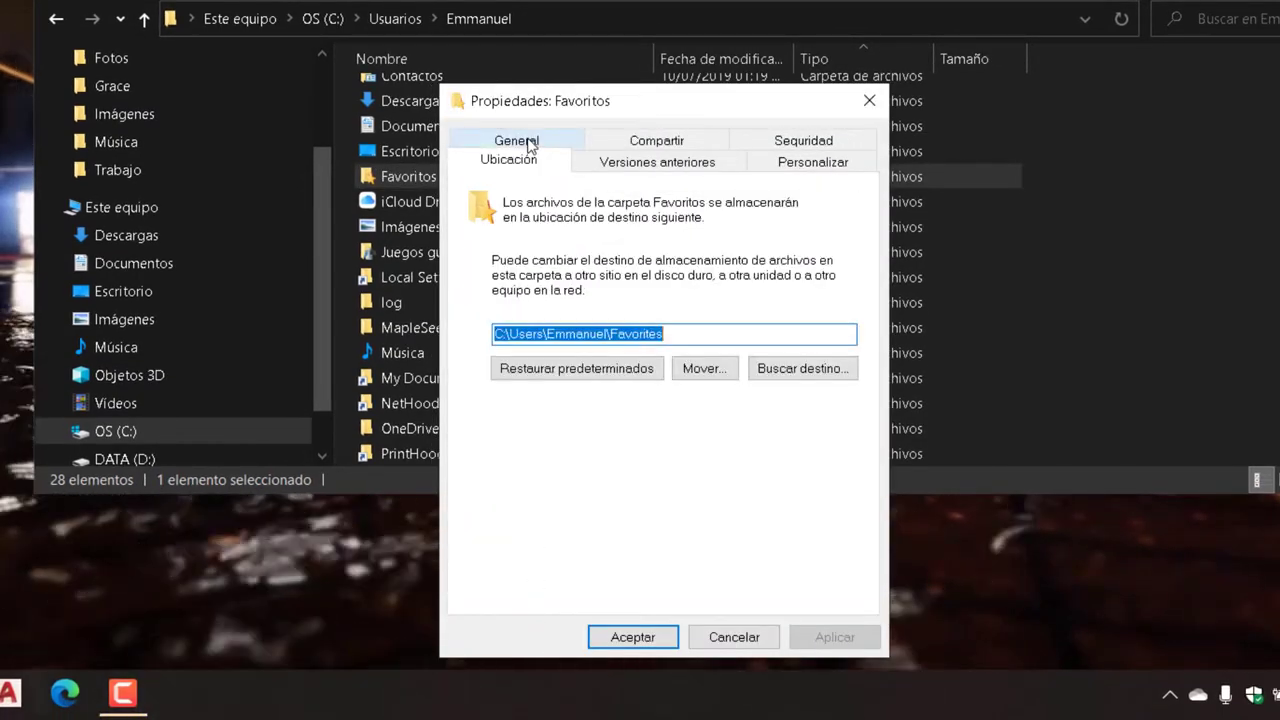
{"action": "left_click", "coordinate": [697, 369]}
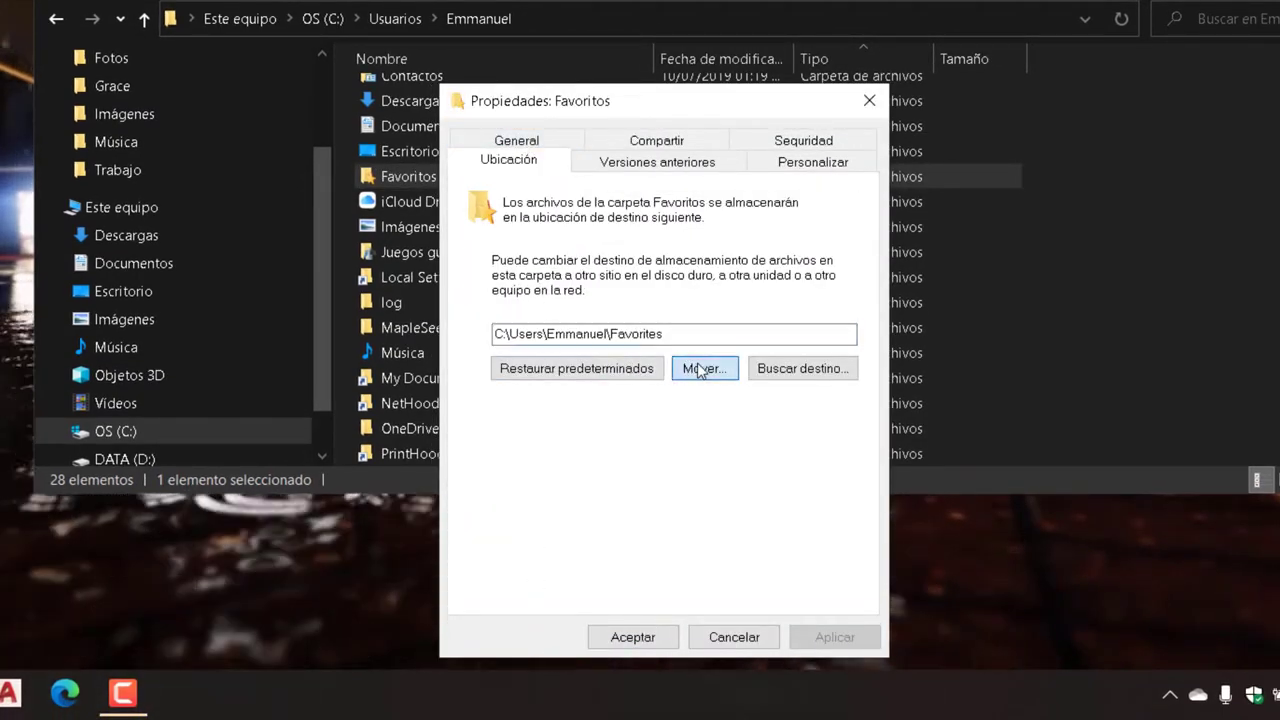
{"action": "scroll", "coordinate": [586, 448], "scroll_direction": "down", "scroll_amount": 3}
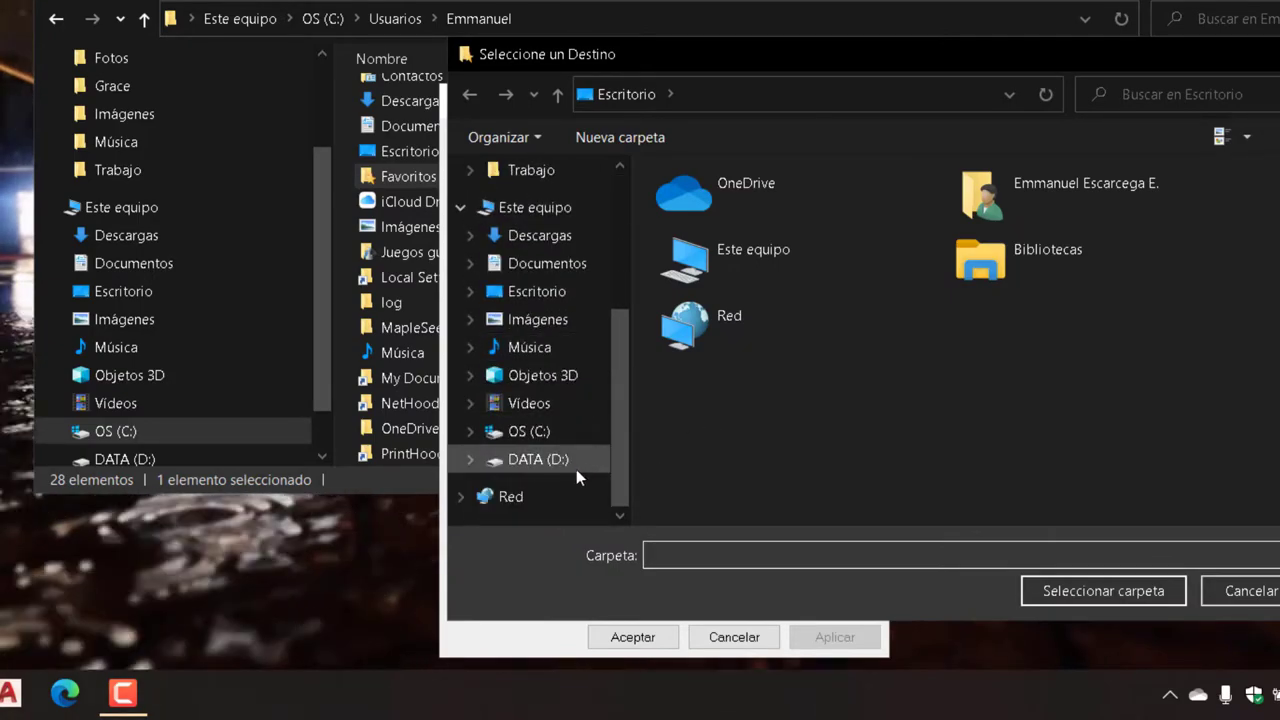
{"action": "left_click", "coordinate": [537, 462]}
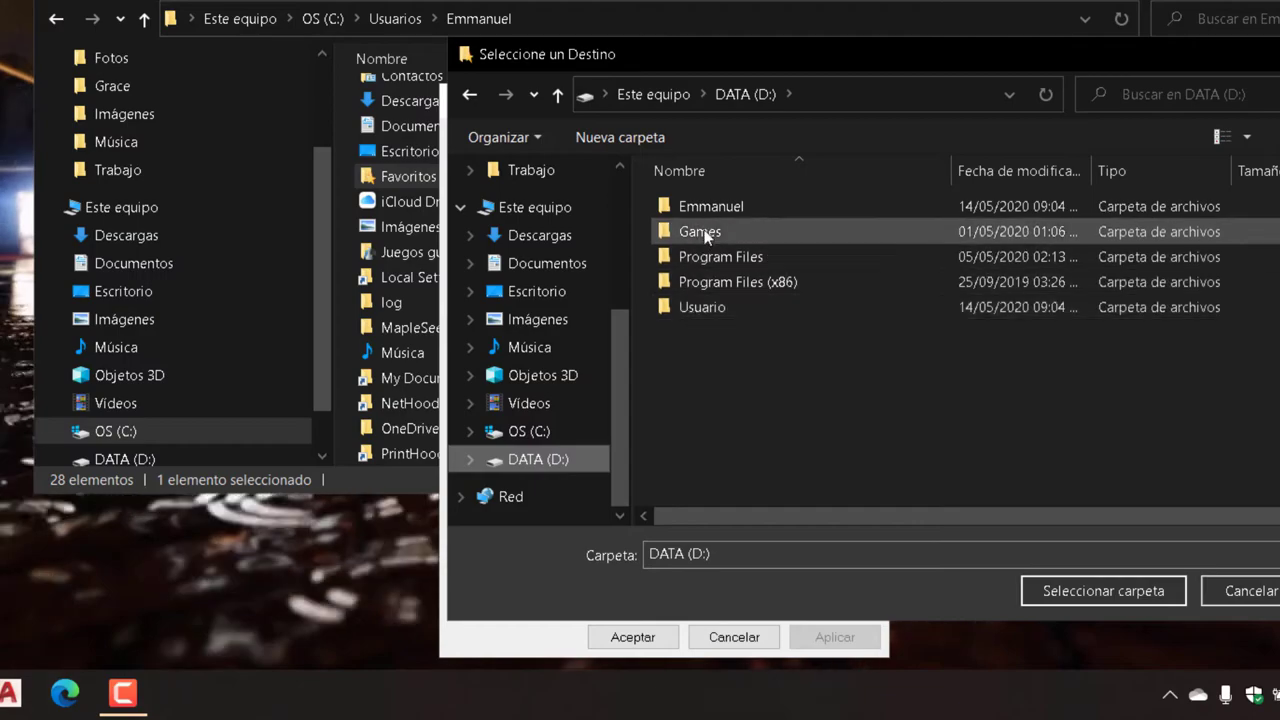
{"action": "left_click", "coordinate": [702, 312]}
{"action": "double_click", "coordinate": [701, 310]}
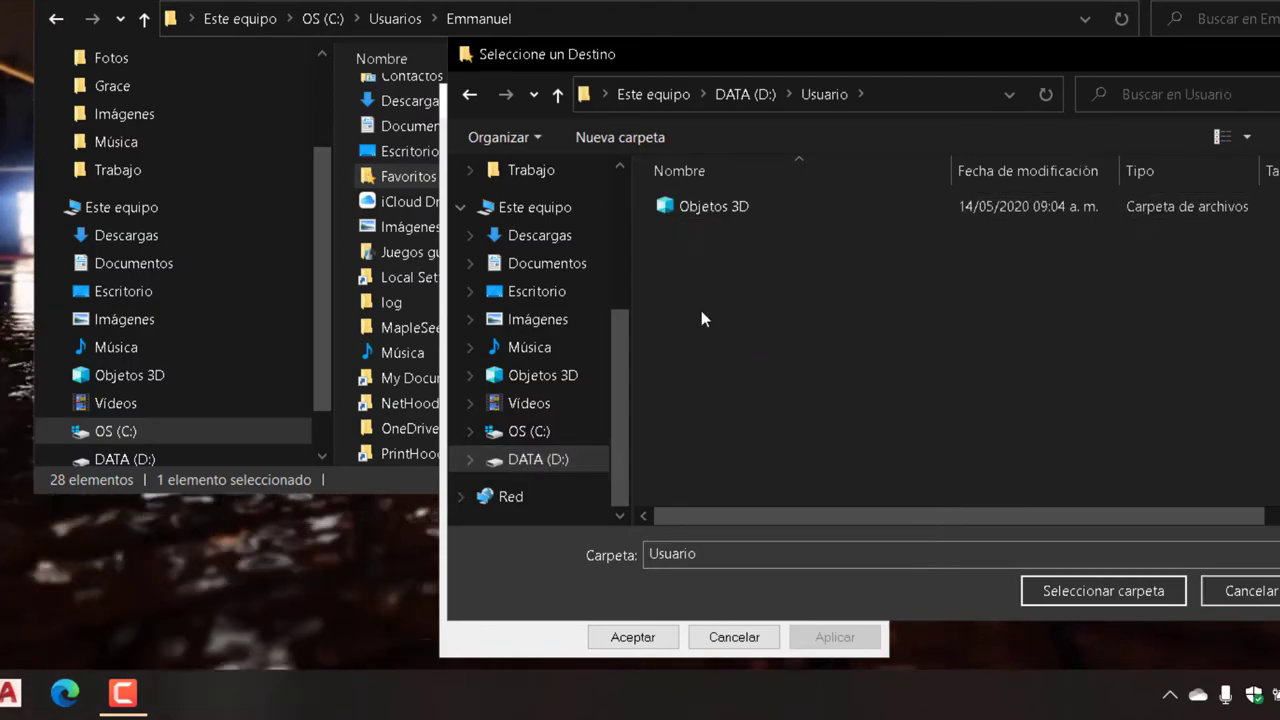
{"action": "left_click", "coordinate": [1136, 597]}
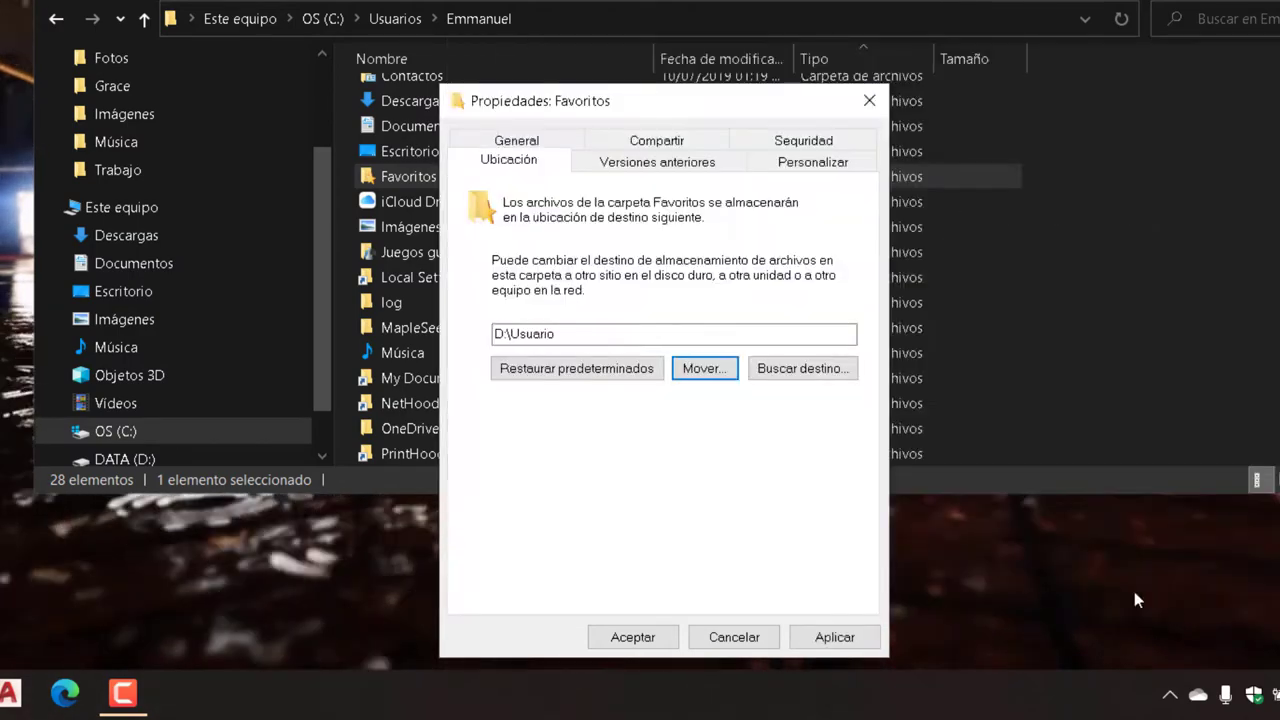
Step: Extend the Favoritos target path with its own subfolder so it reads D:\Usuario\Favoritos
{"action": "left_click_drag", "start_coordinate": [620, 104], "coordinate": [825, 66]}
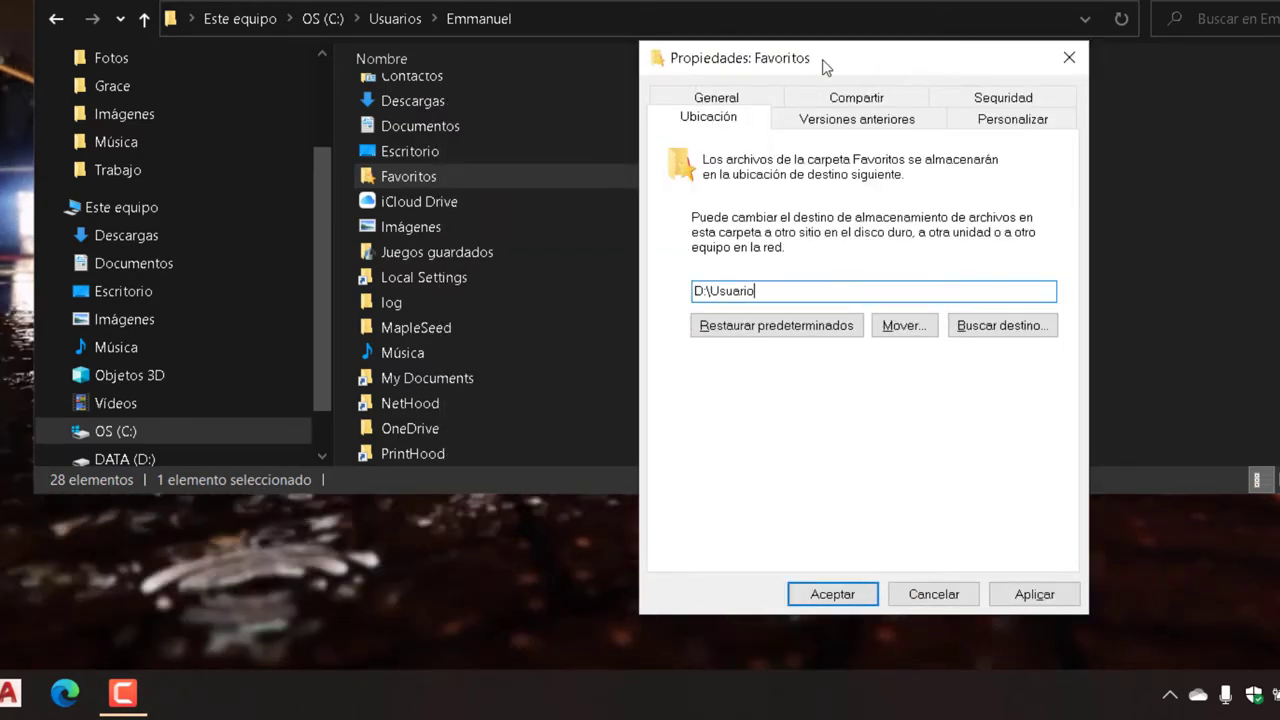
{"action": "type", "text": "\\"}
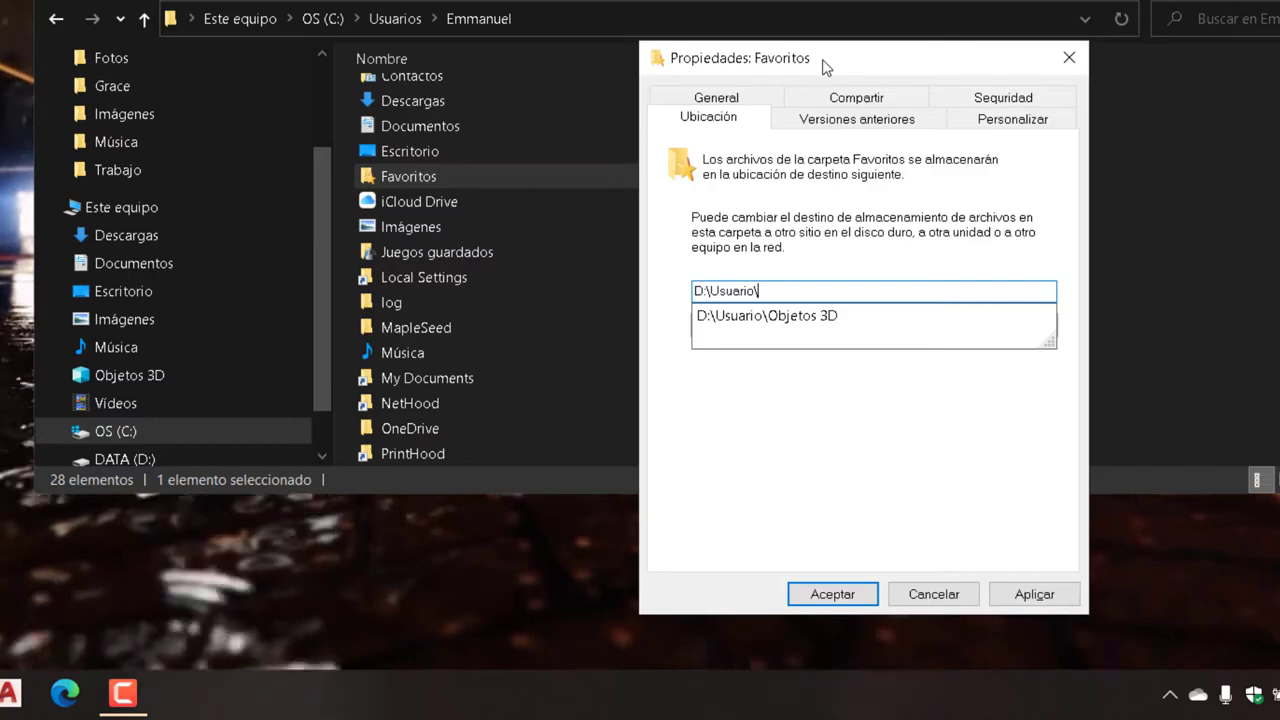
{"action": "type", "text": "Favoritos"}
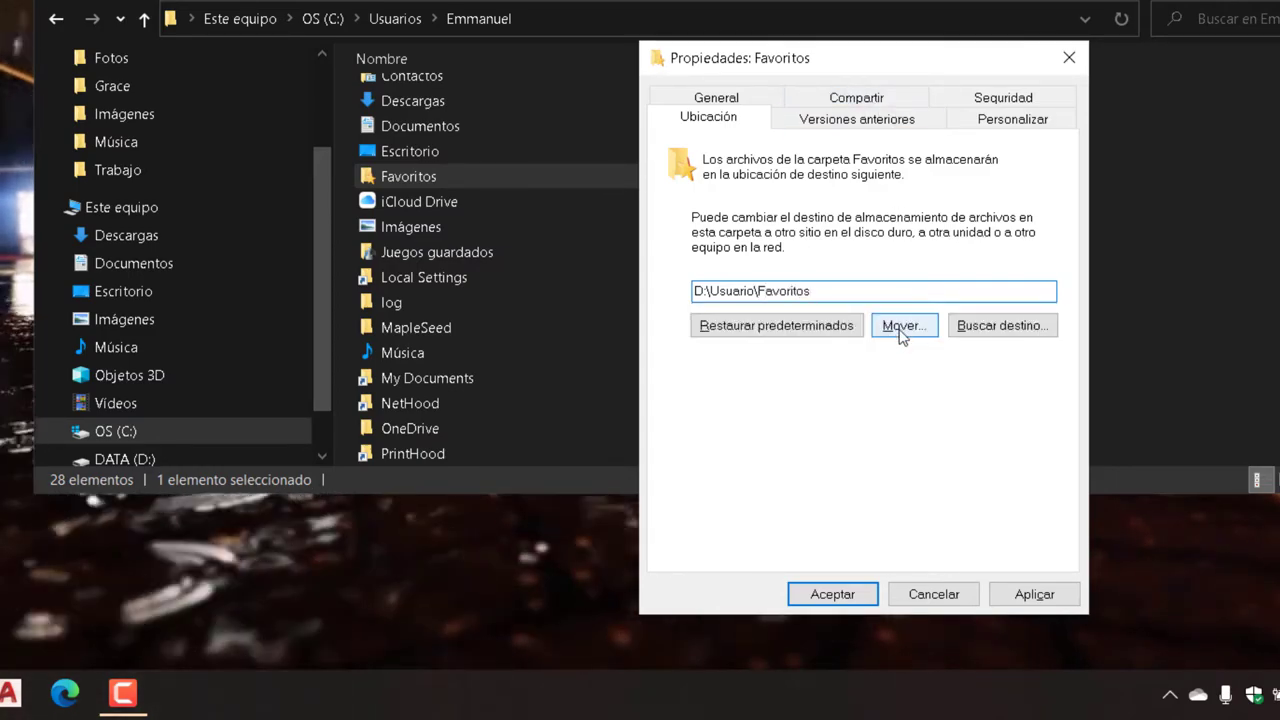
{"action": "left_click", "coordinate": [900, 330]}
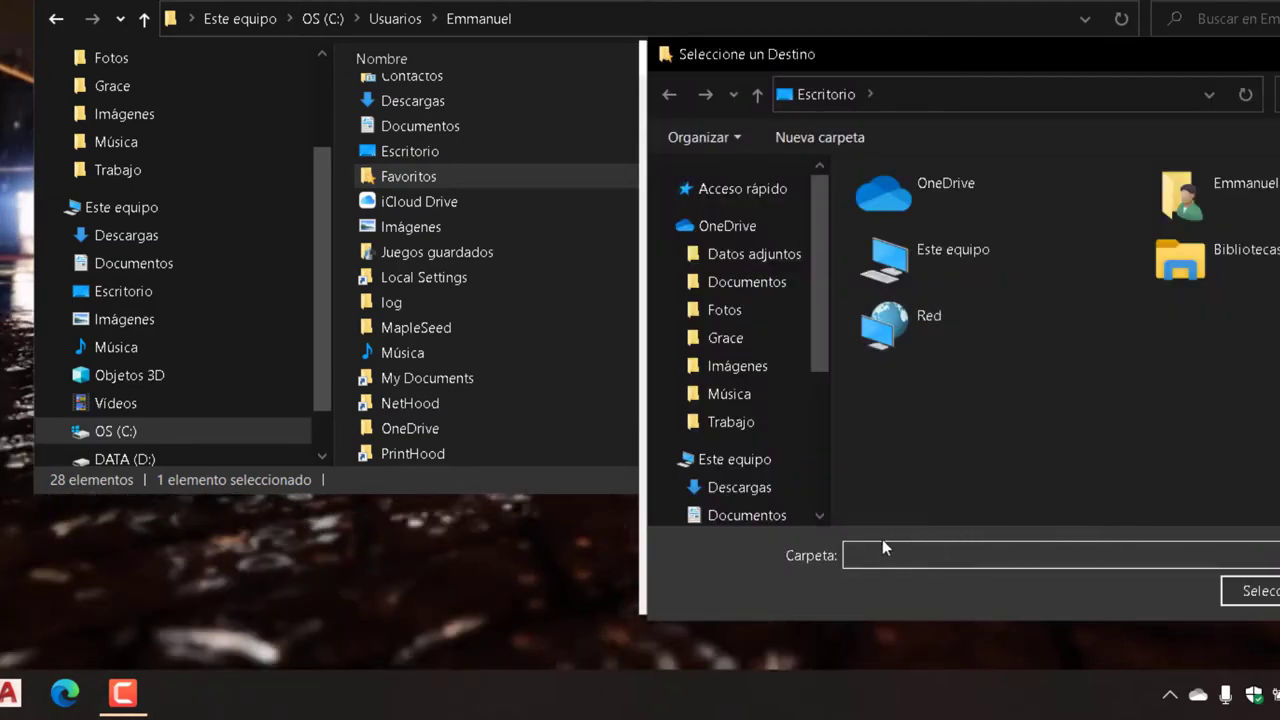
{"action": "key", "text": "Escape"}
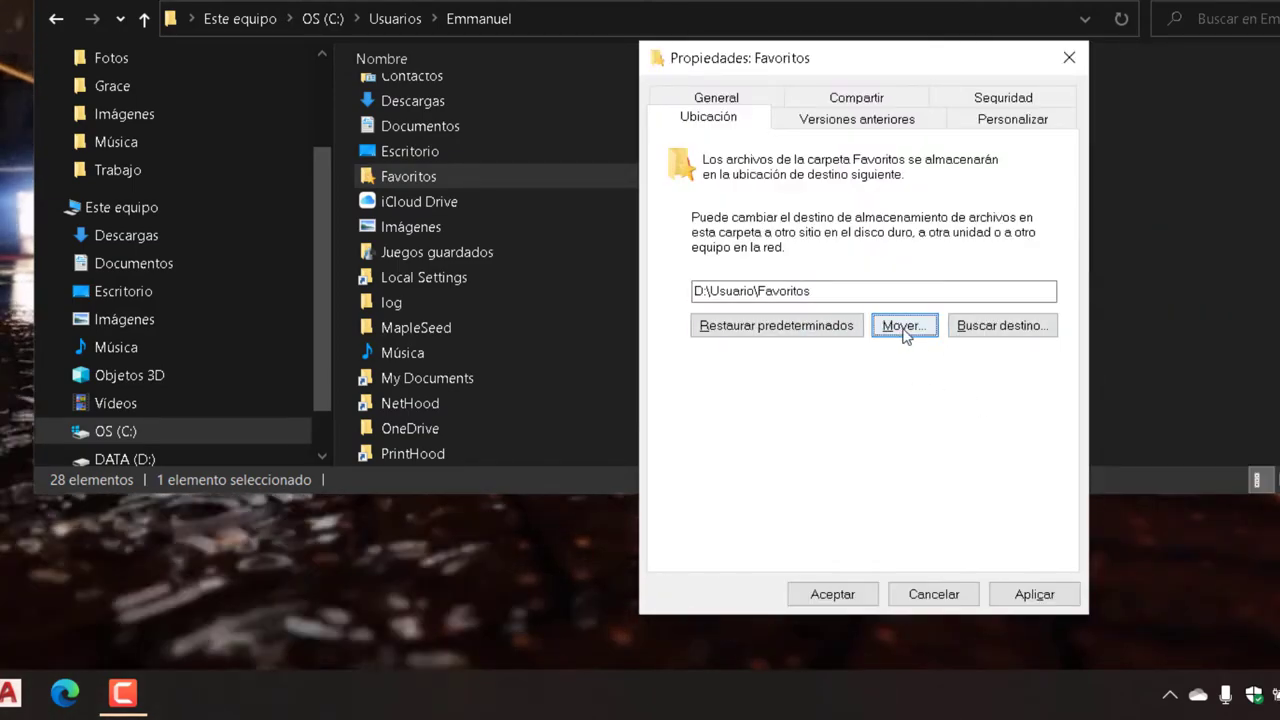
Step: Apply the new Favoritos location, agreeing to create the missing folder and move all files from the old location
{"action": "left_click", "coordinate": [843, 596]}
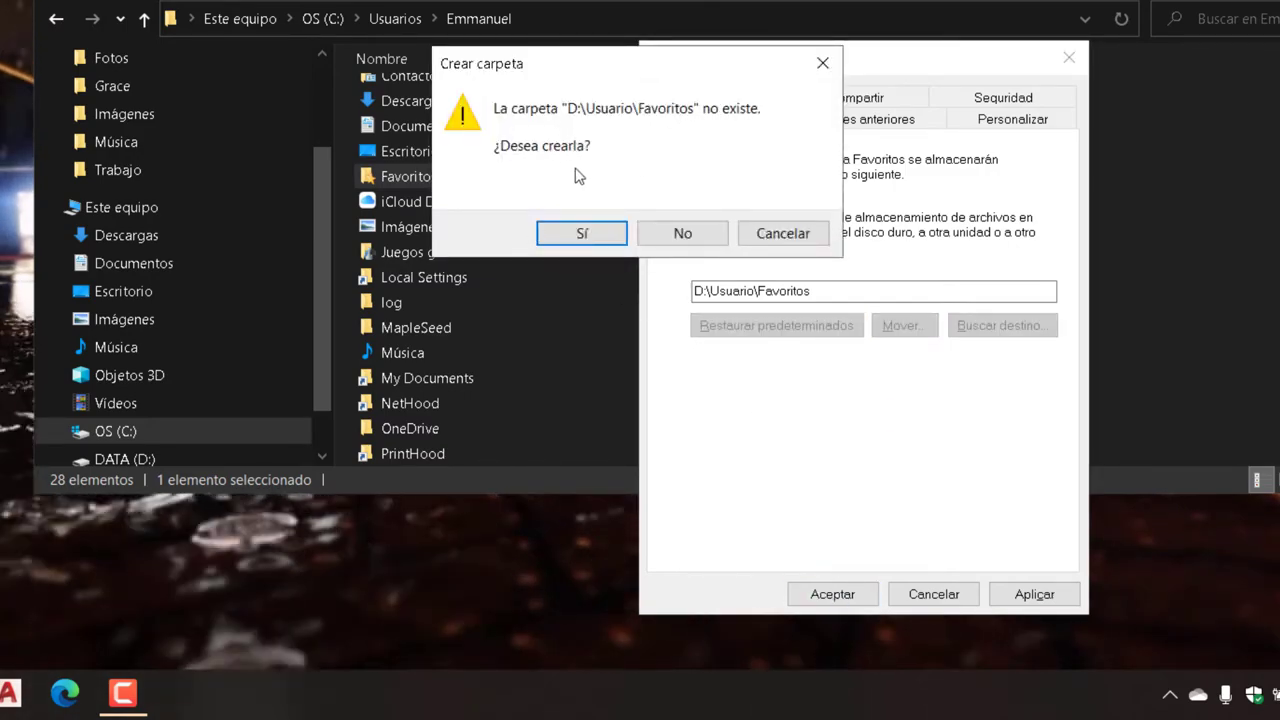
{"action": "left_click", "coordinate": [592, 236]}
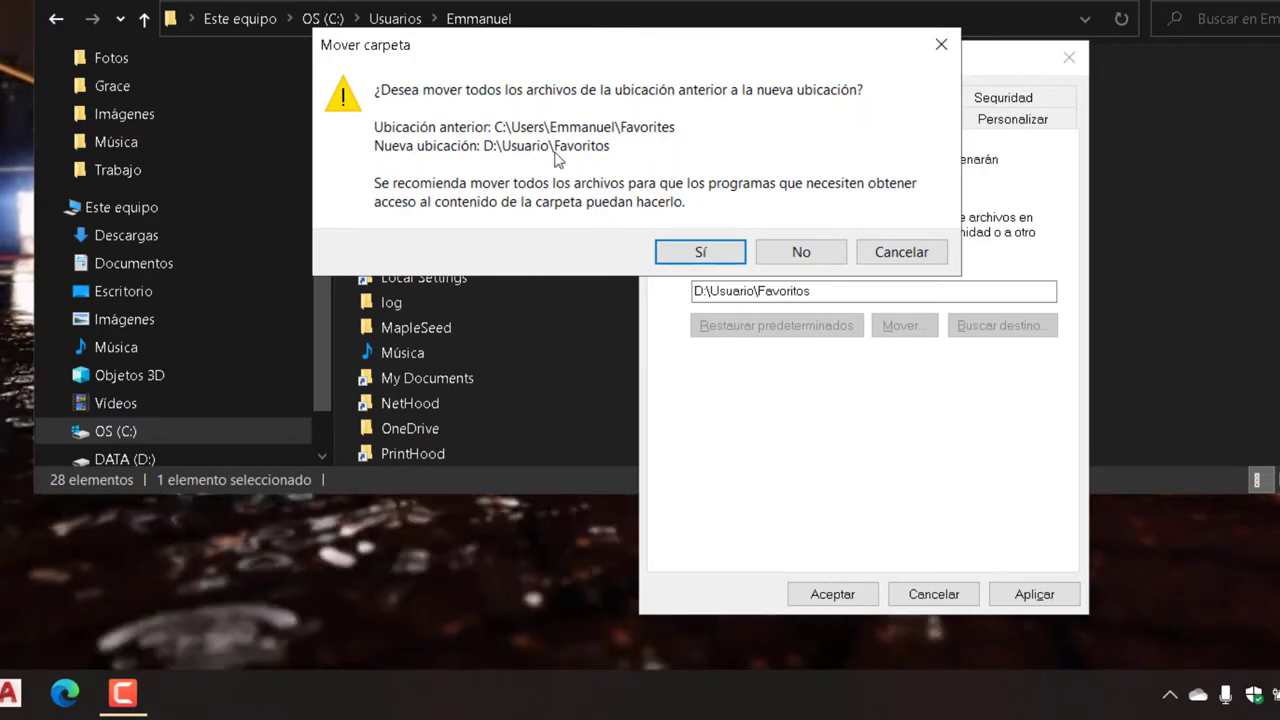
{"action": "left_click", "coordinate": [700, 255]}
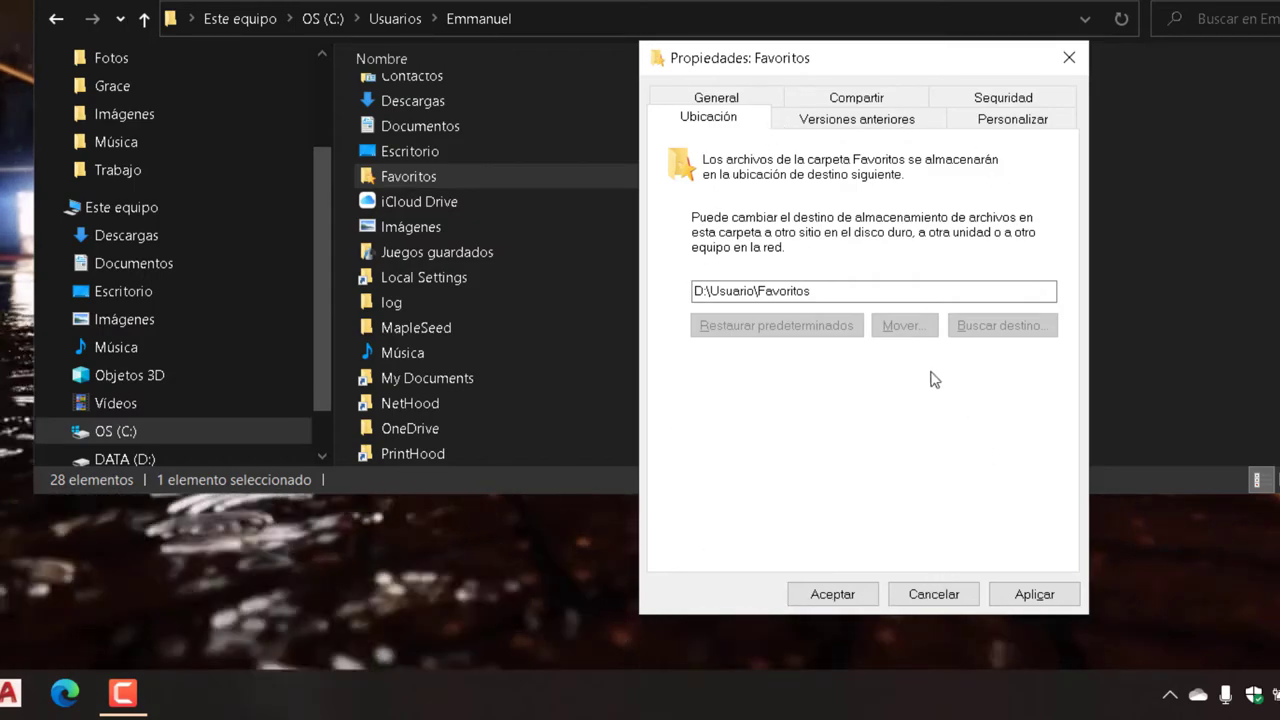
{"action": "key", "text": "Return"}
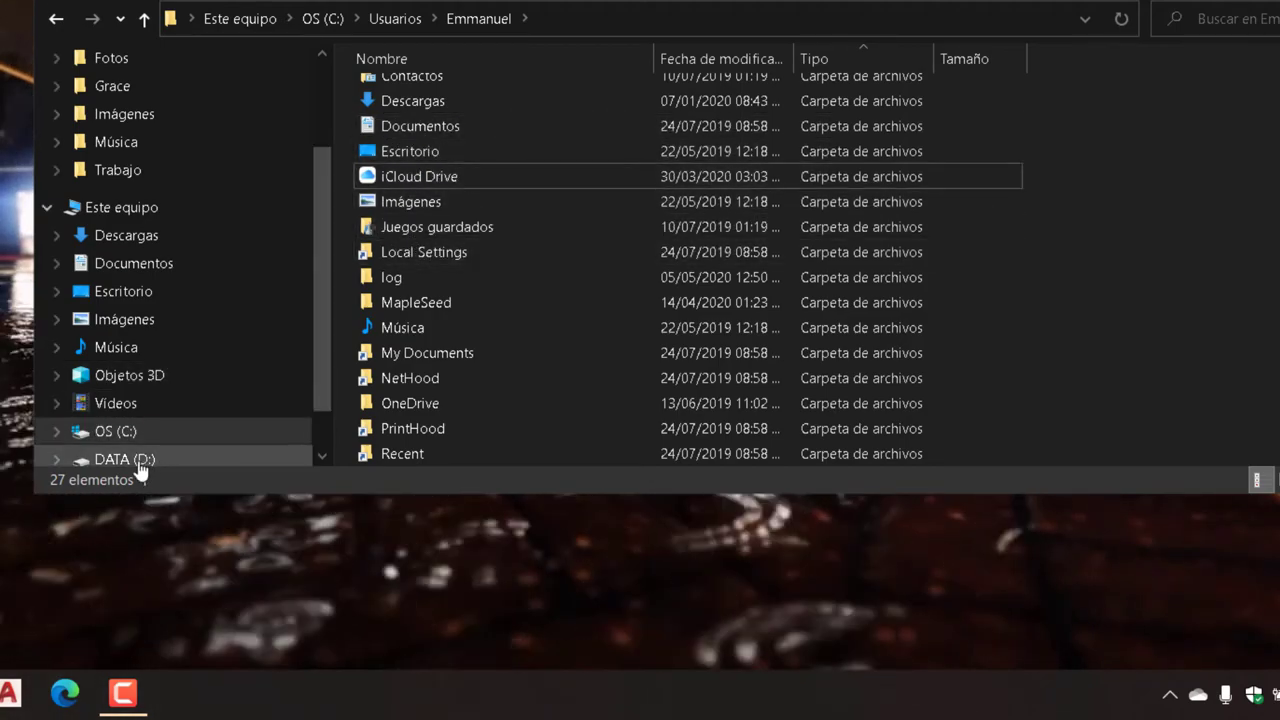
Step: Check the Usuario folder on DATA (D:) for Favoritos, and return to Este equipo to compare the free space of both drives
{"action": "left_click", "coordinate": [138, 463]}
{"action": "double_click", "coordinate": [415, 201]}
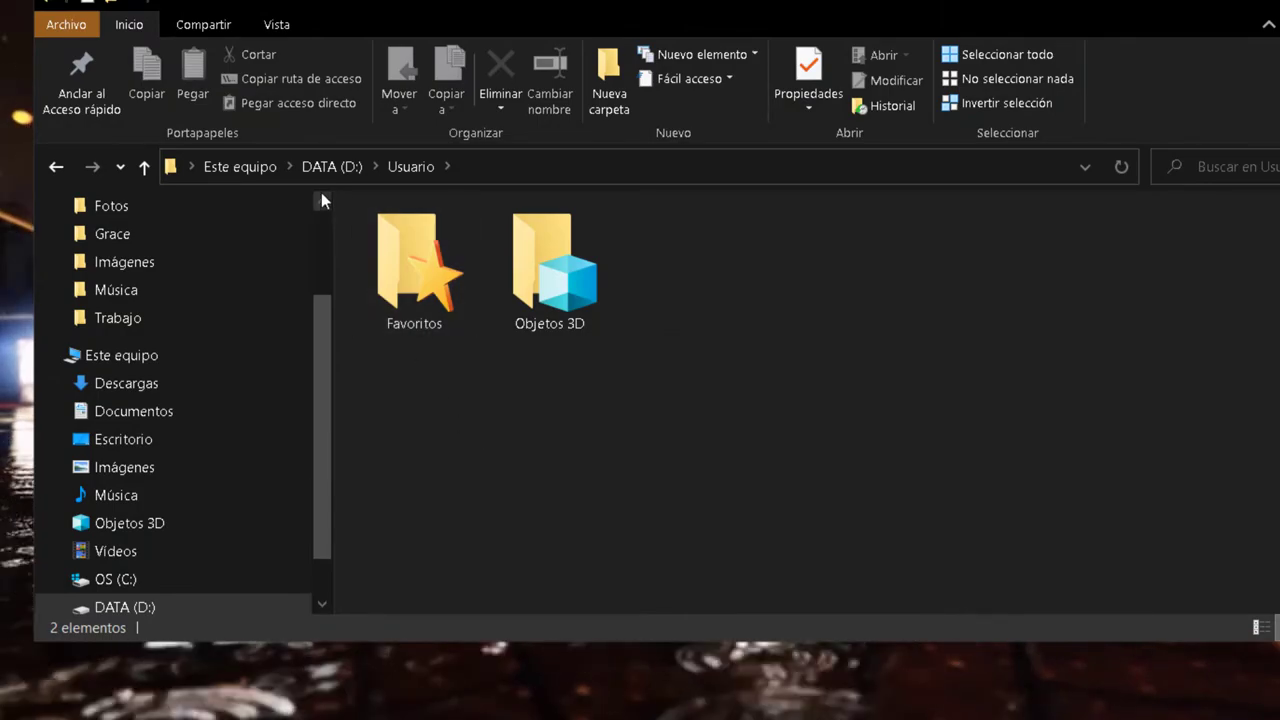
{"action": "left_click", "coordinate": [100, 355]}
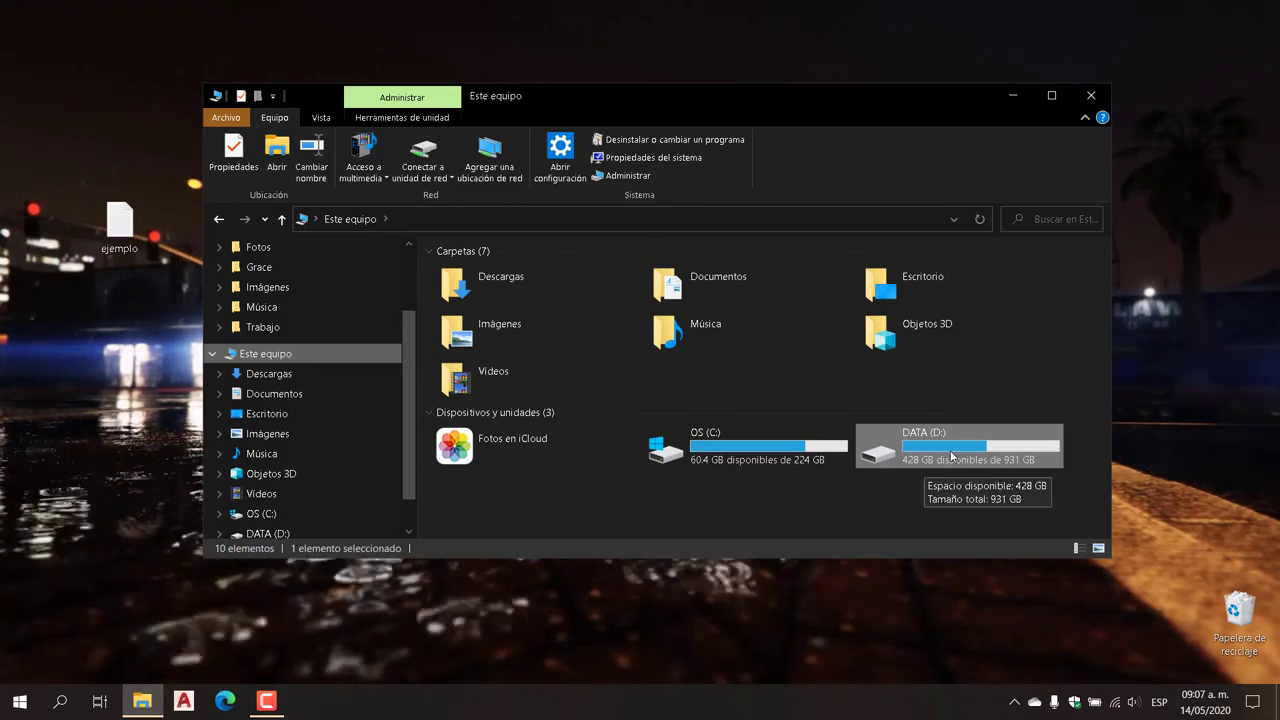
{"action": "mouse_move", "coordinate": [764, 462]}
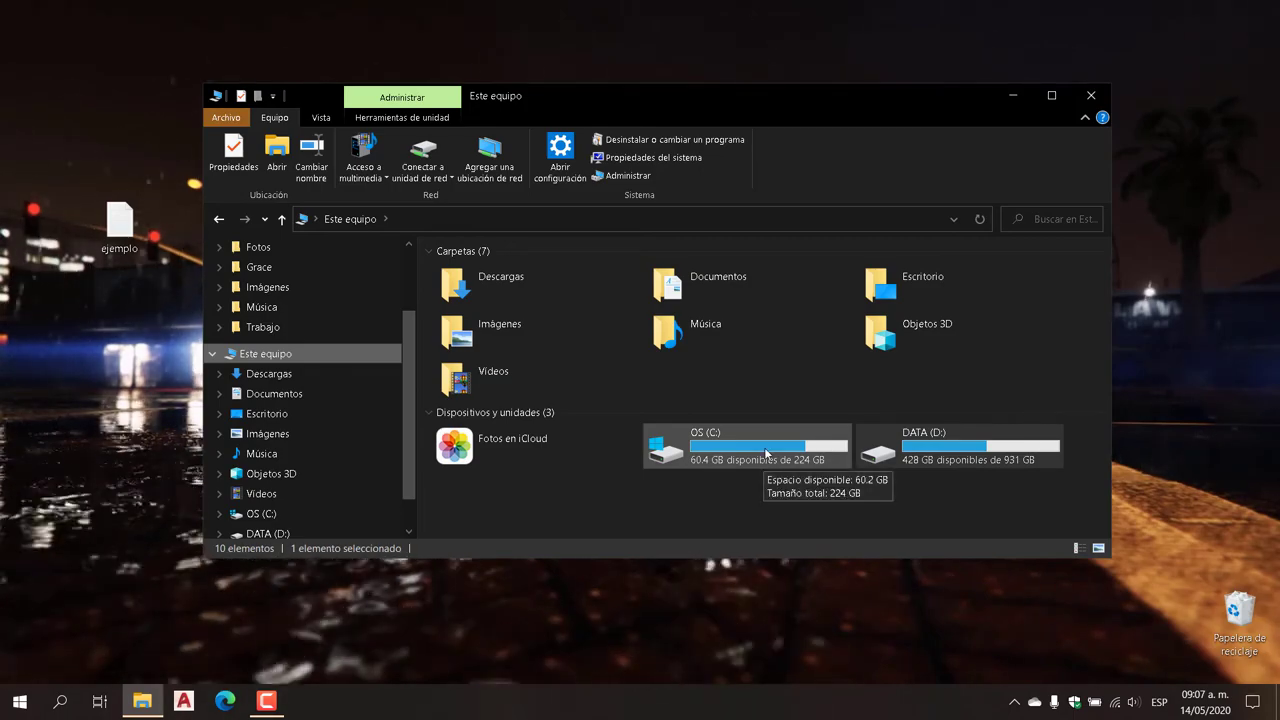
{"action": "mouse_move", "coordinate": [957, 466]}
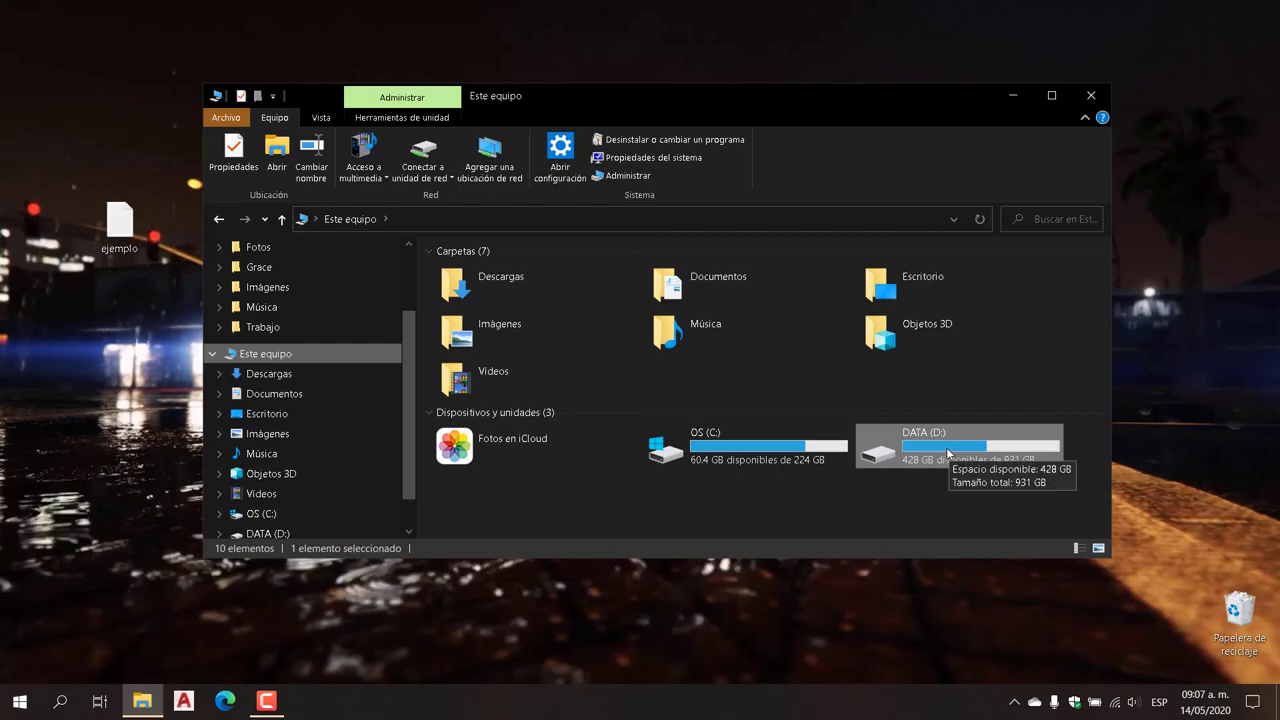